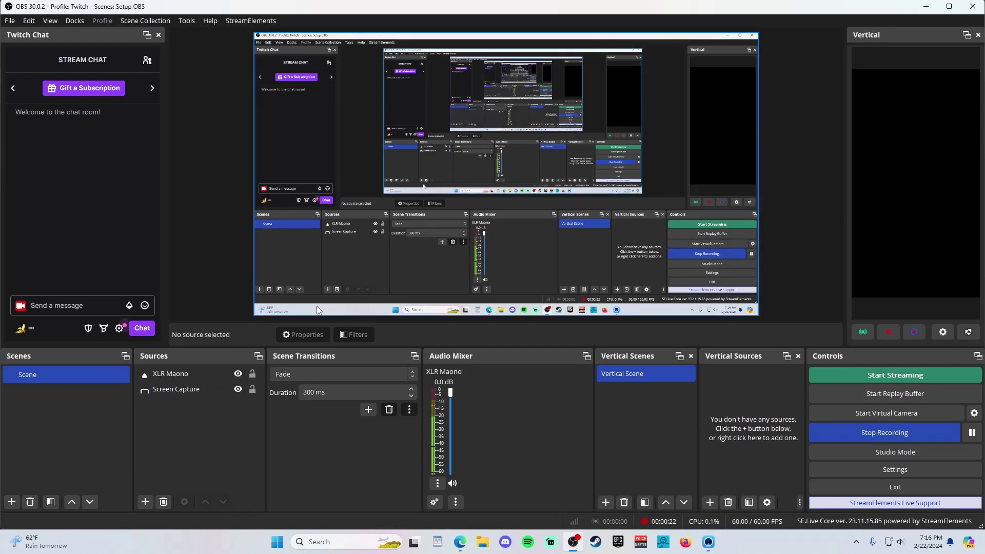
# Add a new Audio Input Capture source named "Mic in" to the scene
pyautogui.click(183, 375)
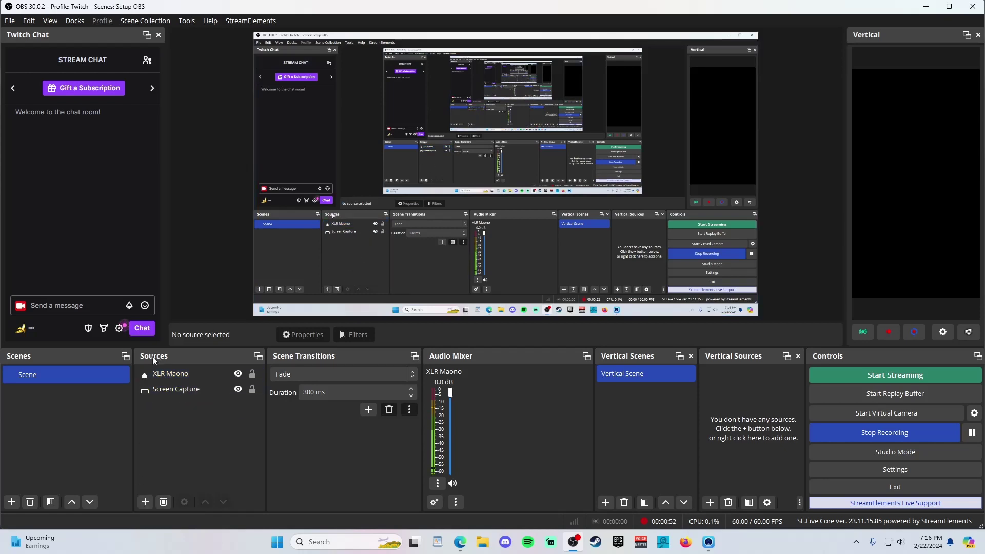
pyautogui.click(145, 502)
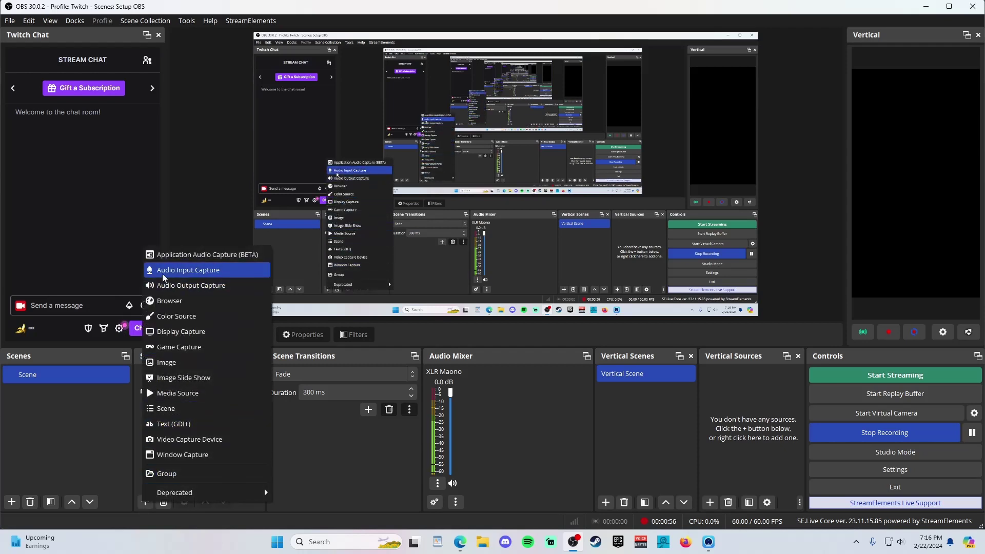
pyautogui.click(210, 271)
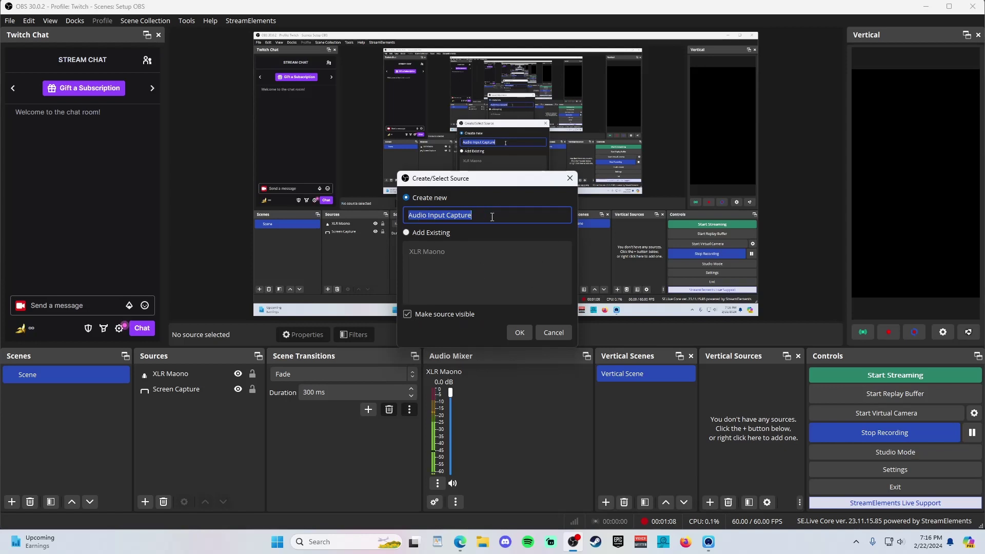
pyautogui.write('Mic i')
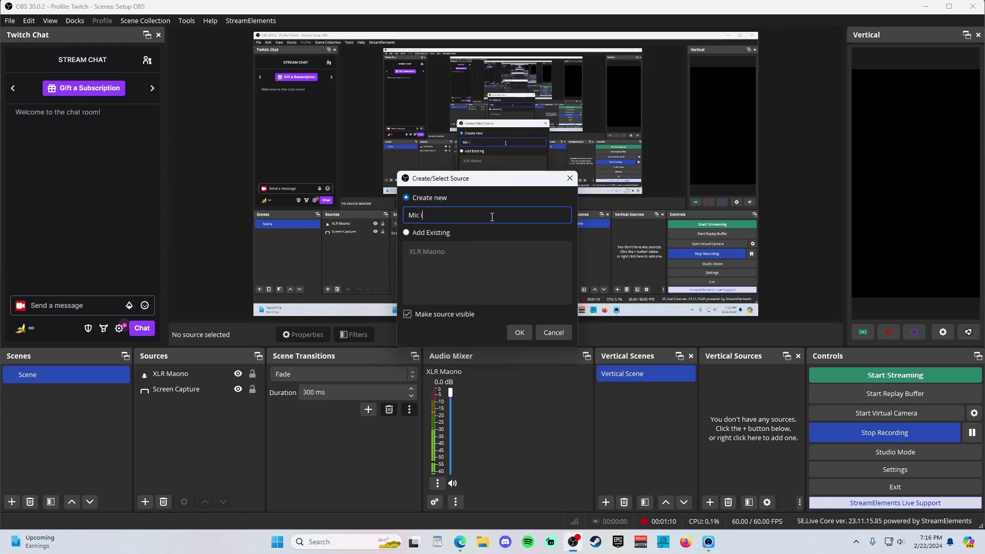
pyautogui.write('n')
pyautogui.click(511, 332)
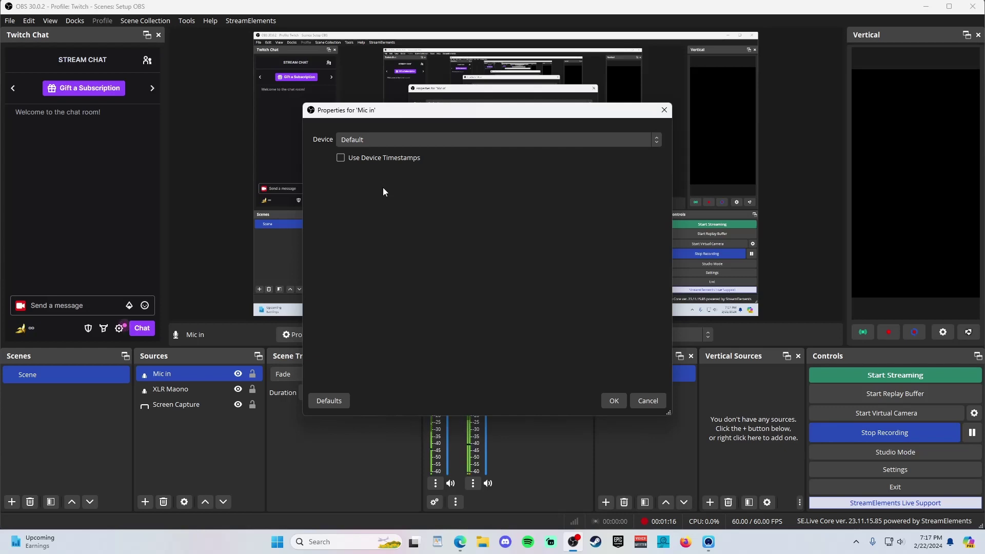
# Assign Microphone (3- fifine Headset) as the Mic in source's device and mute Mic in in the audio mixer
pyautogui.click(402, 139)
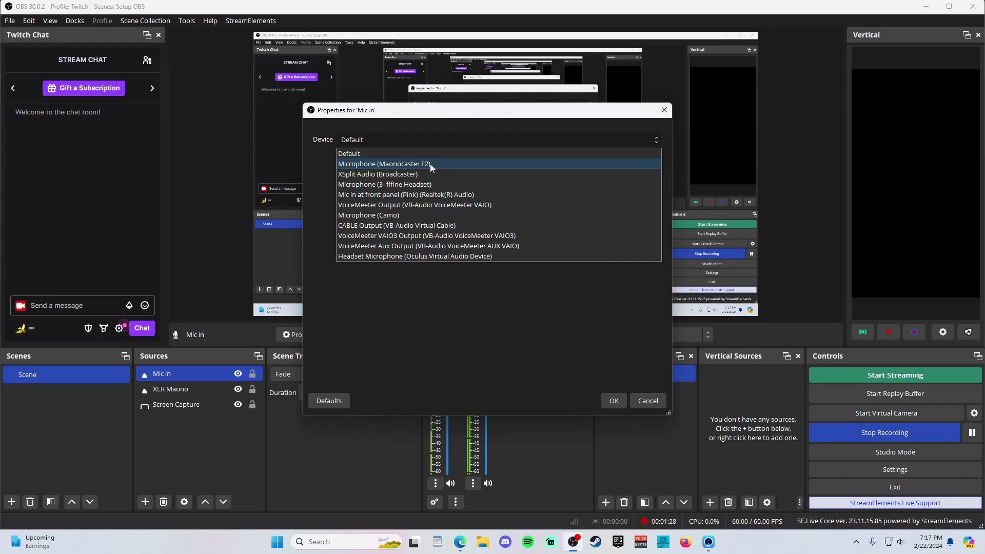
pyautogui.click(365, 186)
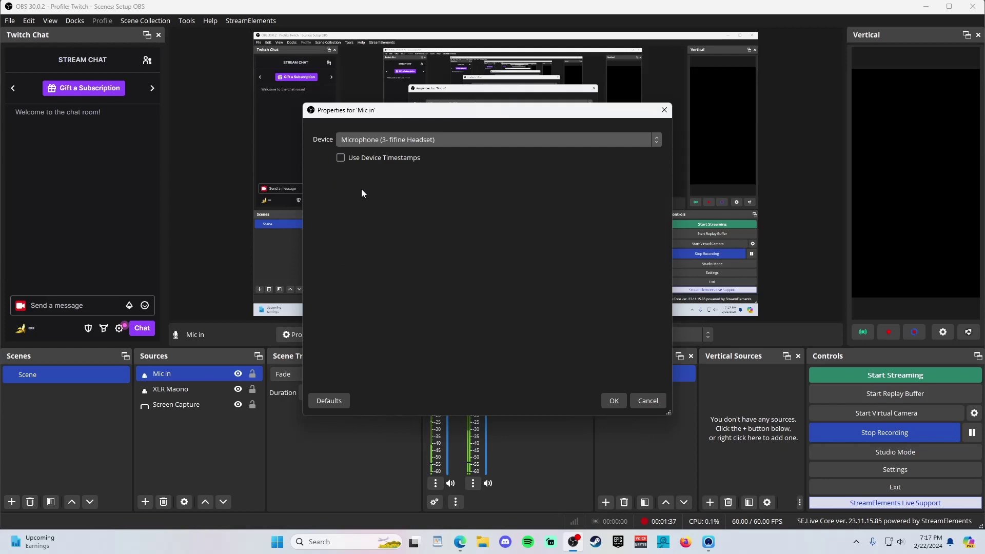
pyautogui.click(612, 400)
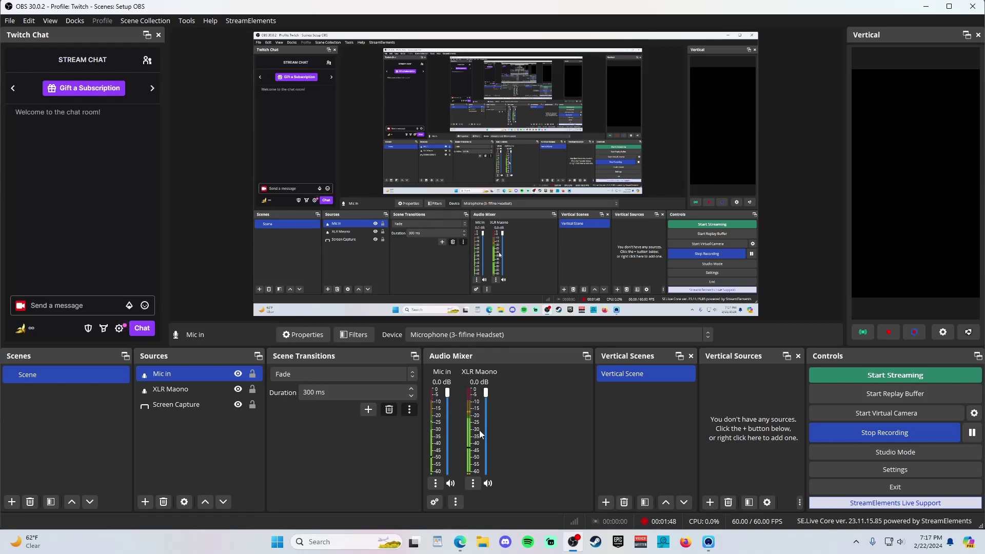
pyautogui.click(451, 485)
# Add a new Audio Output Capture source named "Default Output" to the scene
pyautogui.click(145, 503)
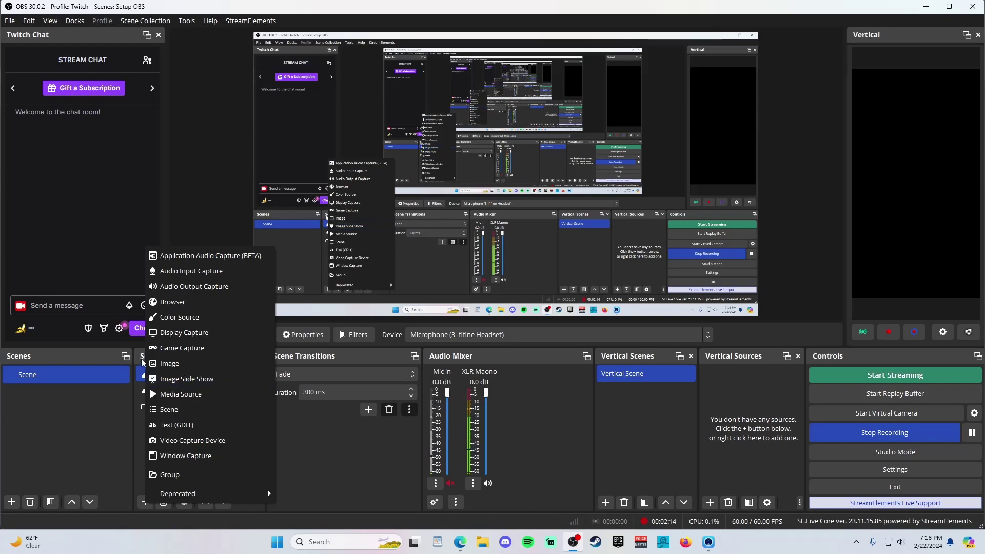
pyautogui.click(168, 289)
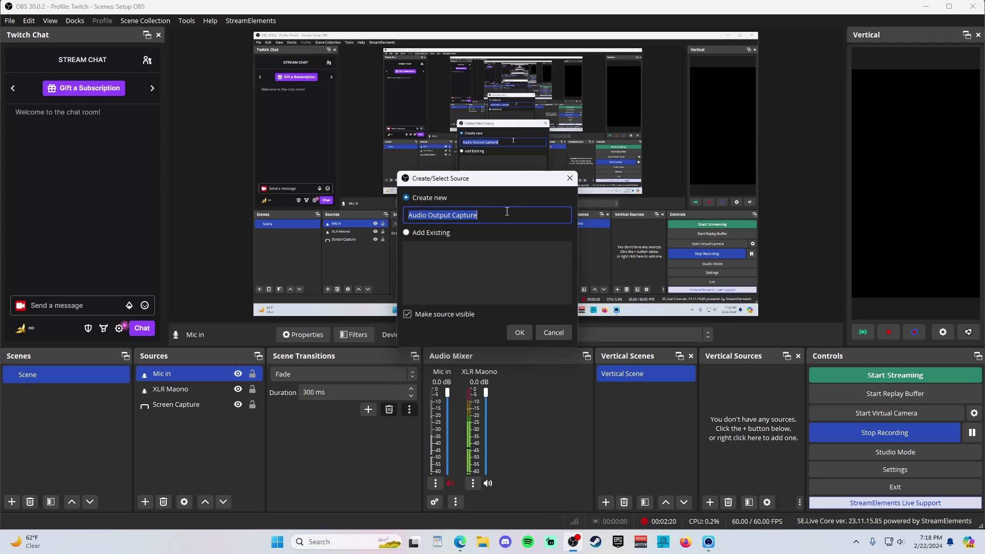
pyautogui.write('Default Ou')
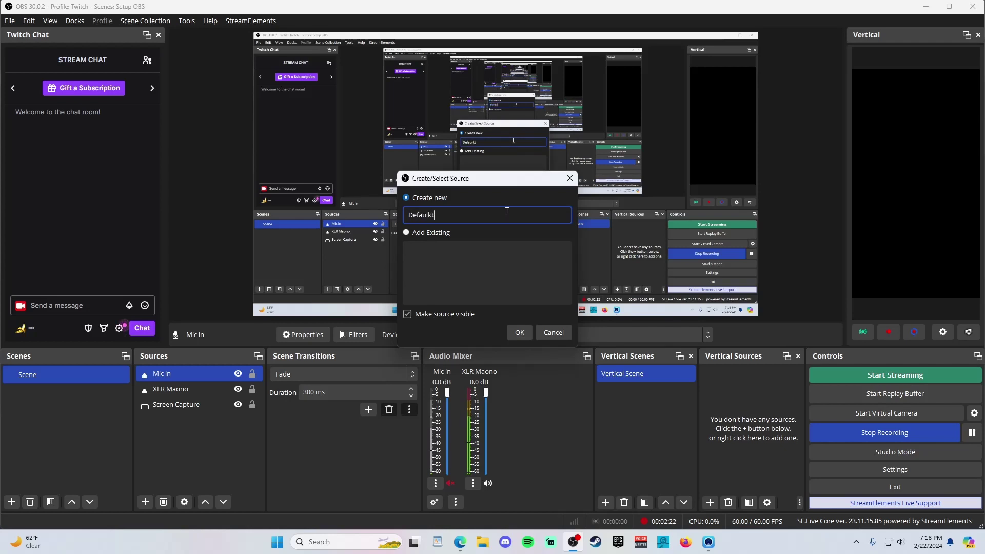
pyautogui.write('tput')
pyautogui.click(523, 334)
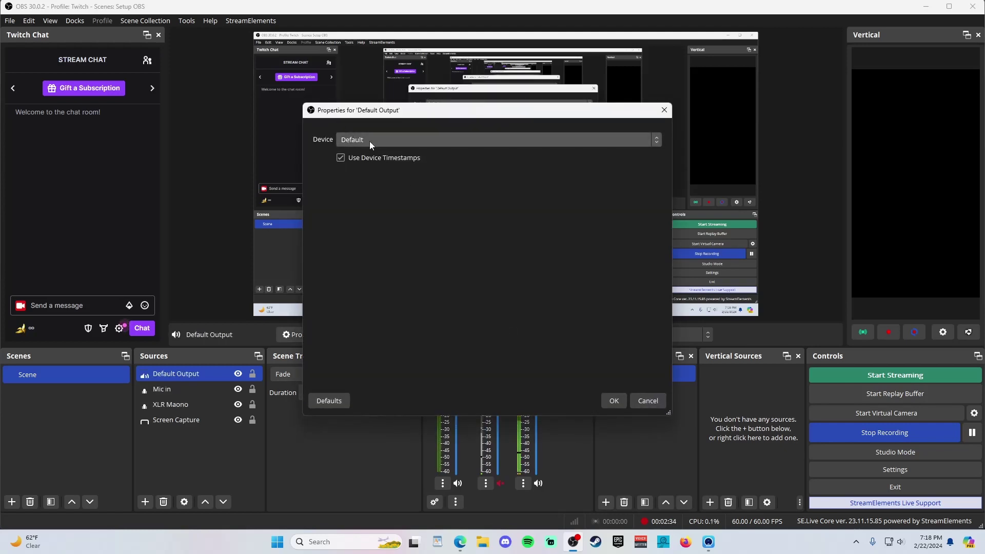
# Try Speakers (3- fifine Headset) as the Default Output source's device and set the device back to Default
pyautogui.click(369, 137)
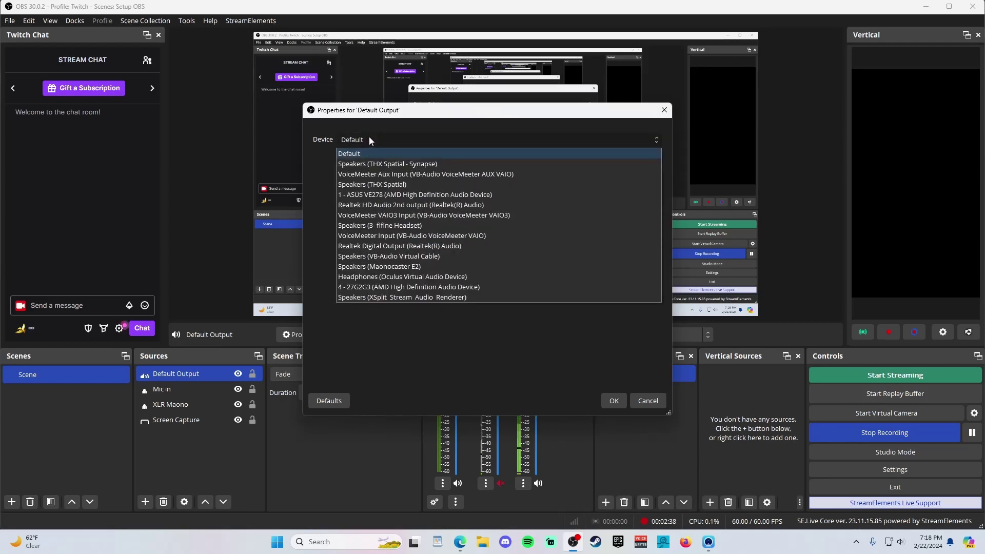
pyautogui.click(377, 226)
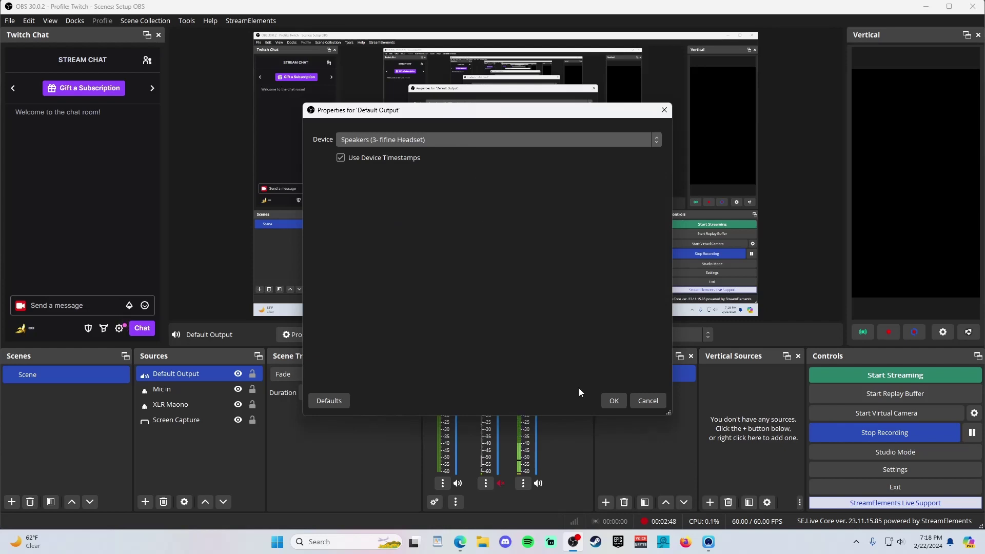
pyautogui.click(610, 401)
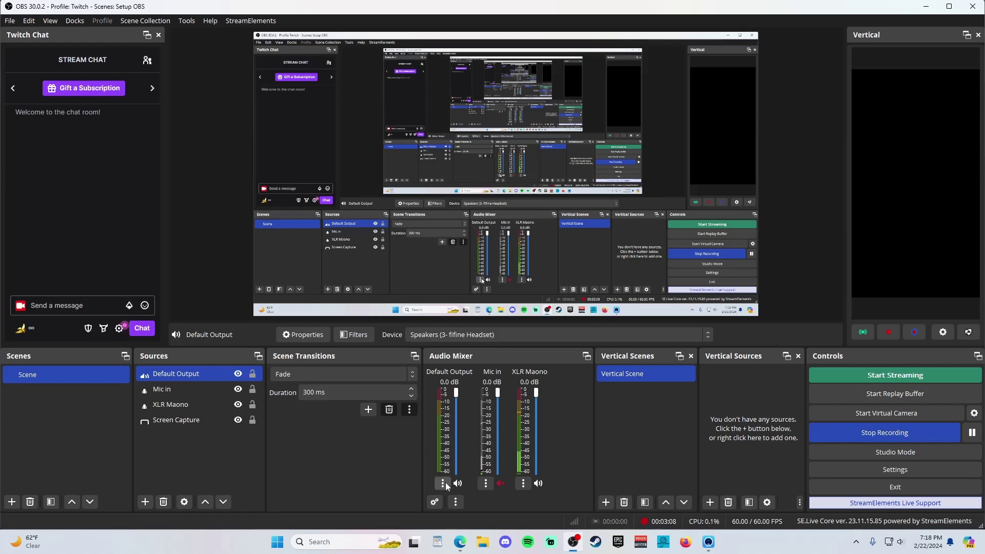
pyautogui.click(451, 334)
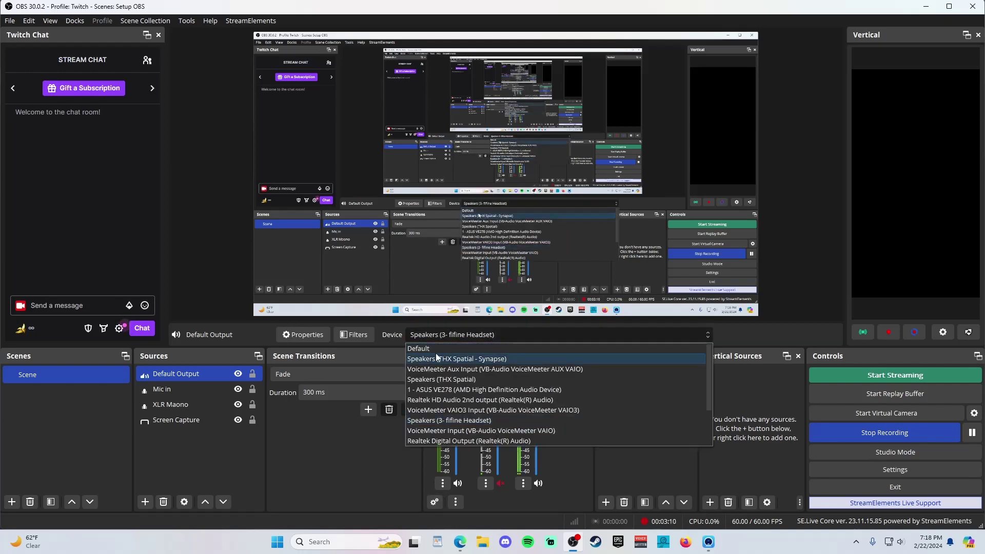
pyautogui.click(432, 353)
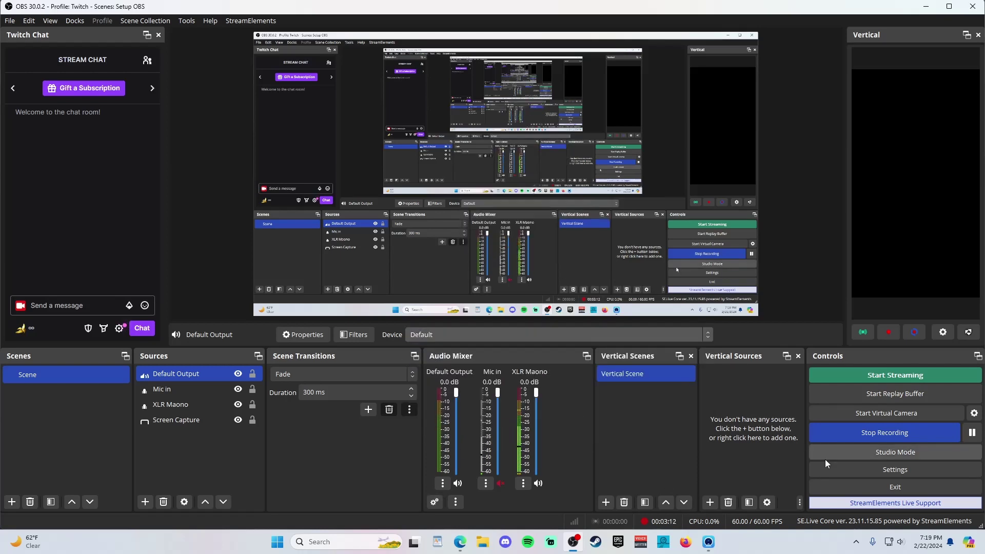
# Raise the Windows system volume to about three quarters and close the quick settings
pyautogui.click(889, 543)
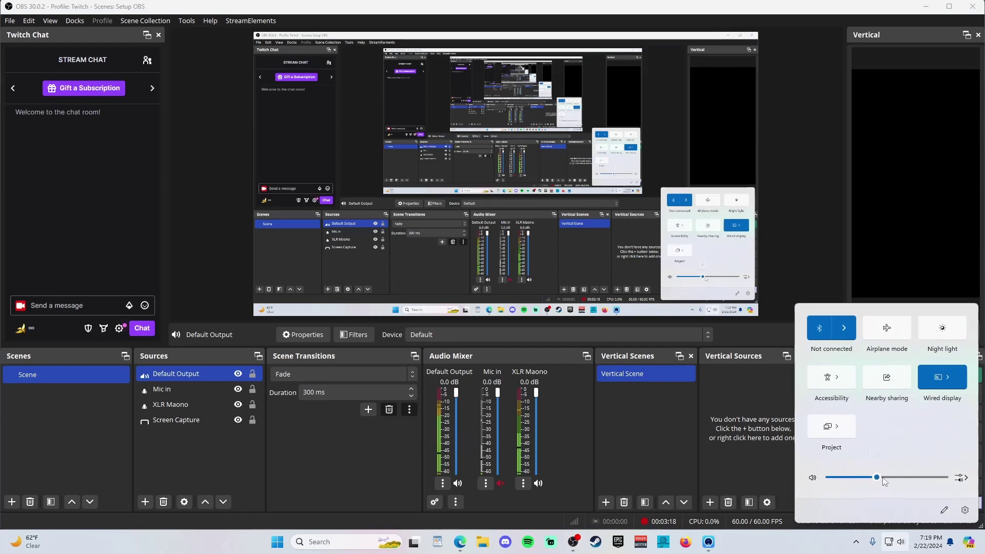
pyautogui.moveTo(884, 481); pyautogui.dragTo(942, 483)
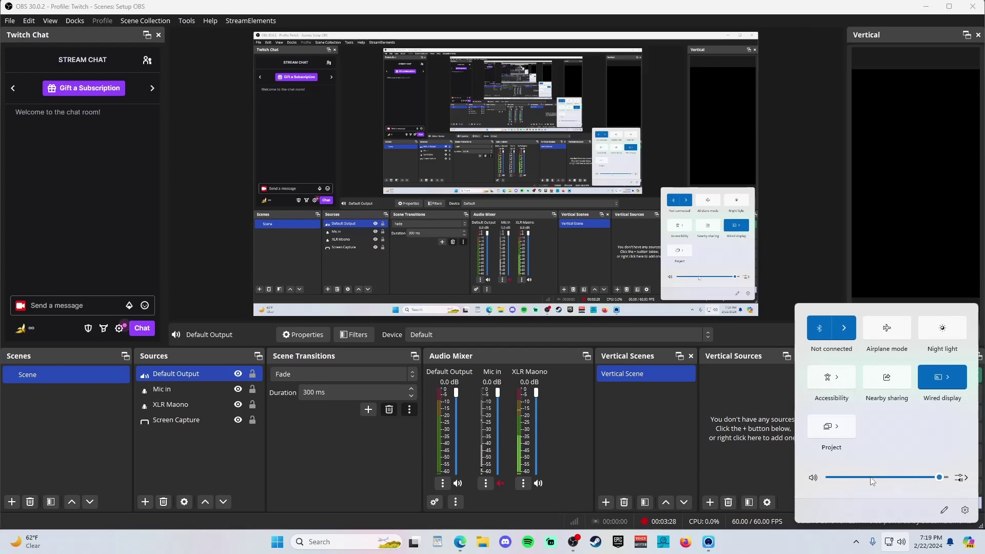
pyautogui.click(920, 478)
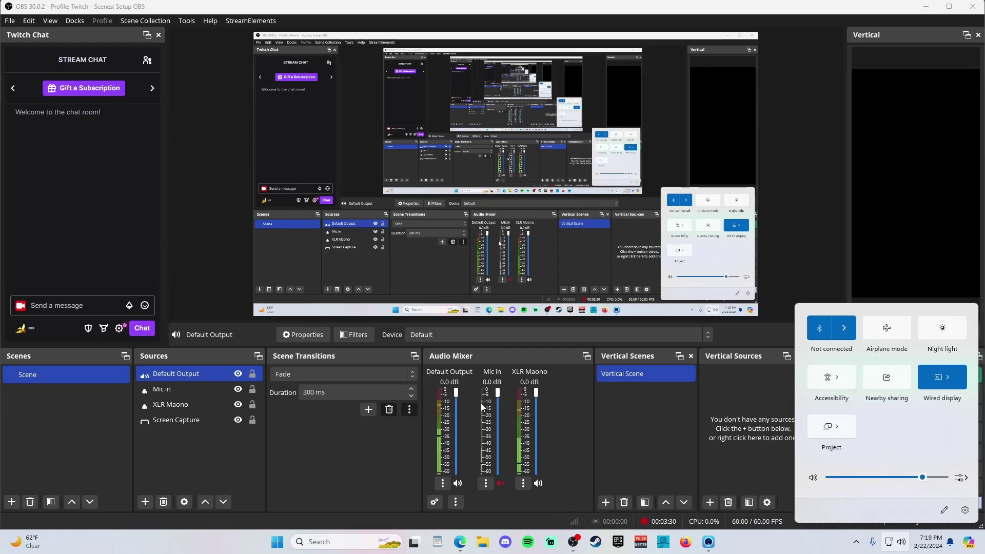
pyautogui.click(772, 385)
pyautogui.click(162, 425)
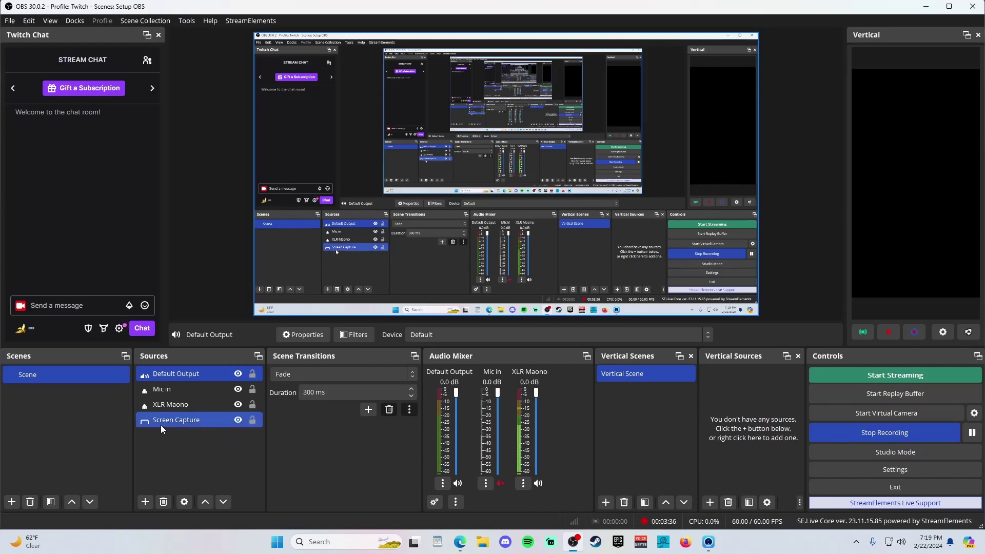
pyautogui.keyDown('ctrl'); pyautogui.click(156, 425); pyautogui.keyUp('ctrl')
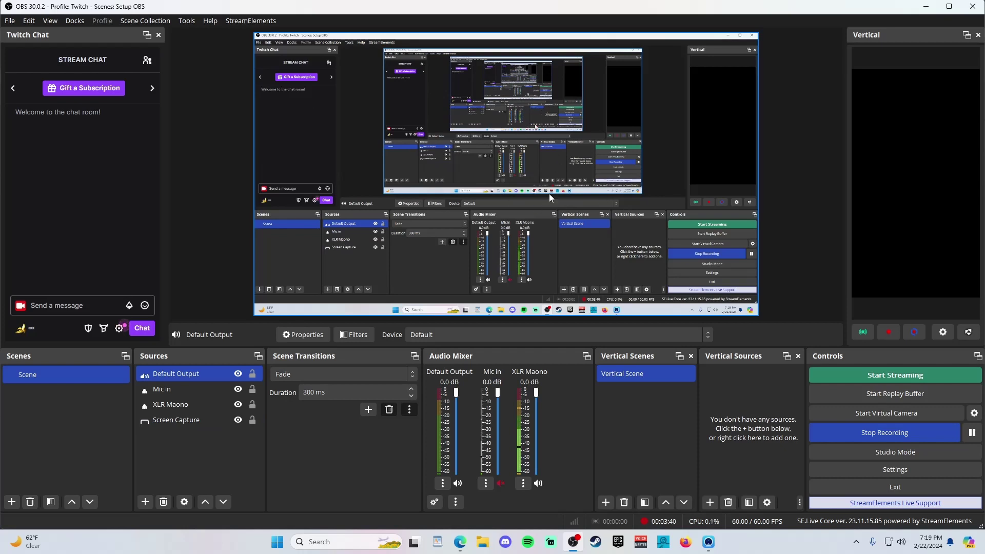
pyautogui.keyDown('ctrl'); pyautogui.click(160, 421); pyautogui.keyUp('ctrl')
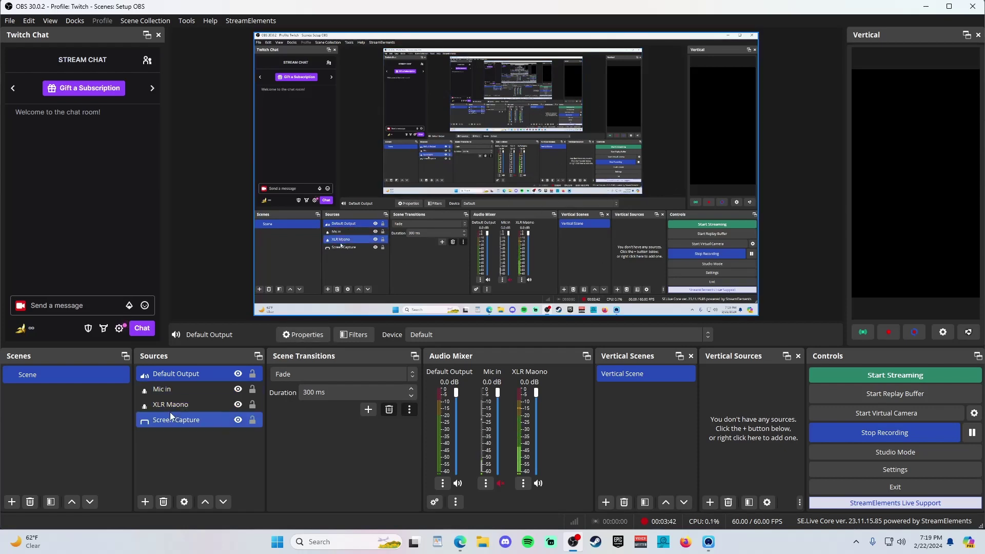
pyautogui.keyDown('ctrl'); pyautogui.click(204, 417); pyautogui.keyUp('ctrl')
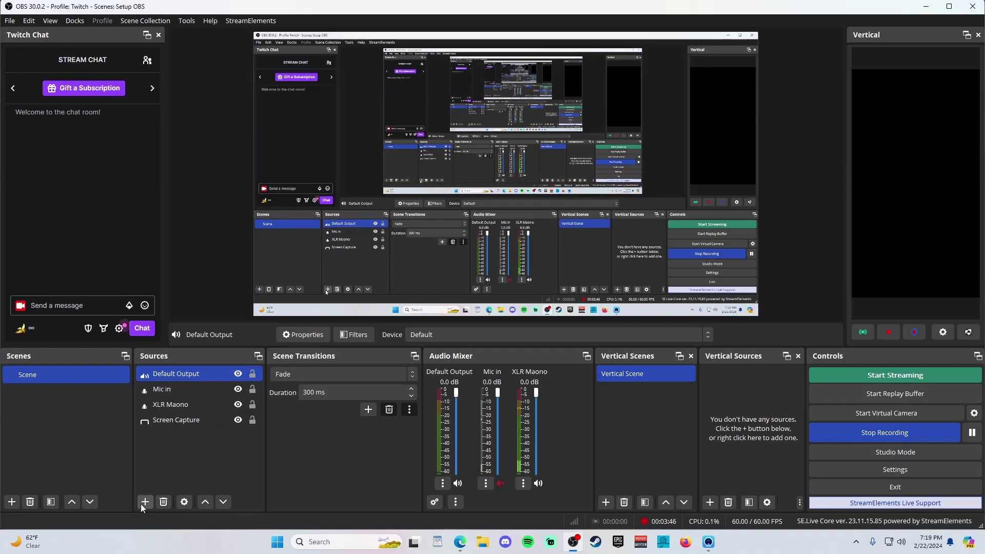
# Add a new Display Capture source to the scene, keeping its default name
pyautogui.click(143, 506)
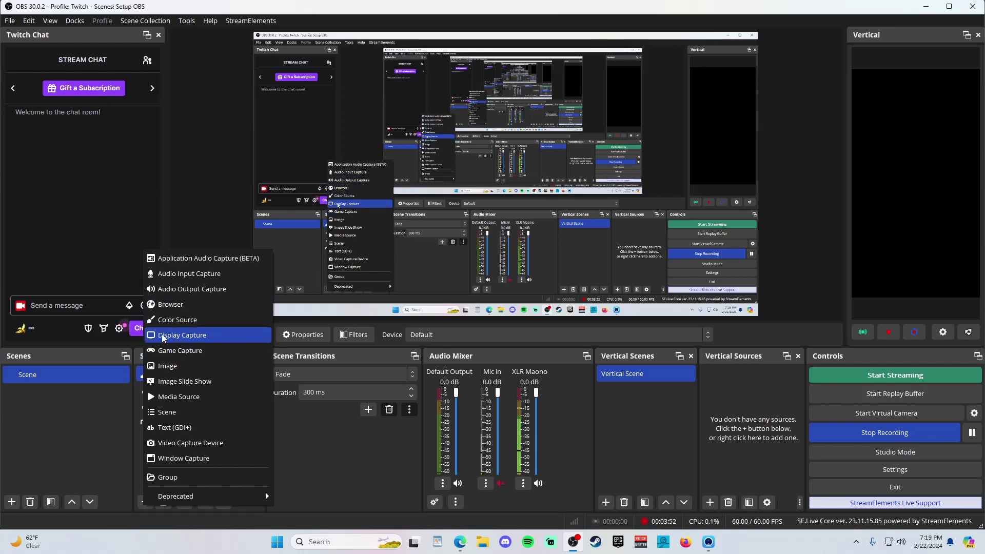
pyautogui.click(197, 336)
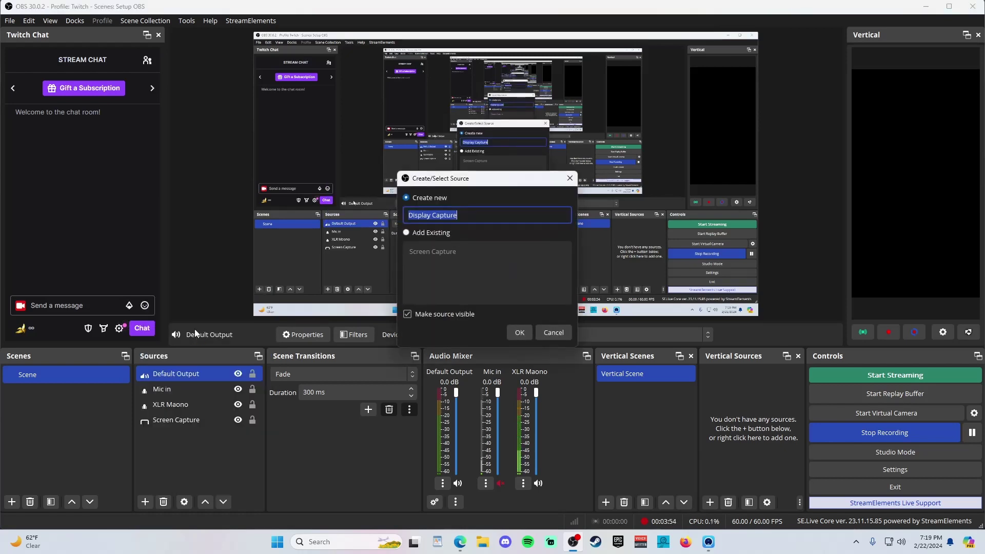
pyautogui.press('End')
pyautogui.click(484, 213)
pyautogui.click(520, 334)
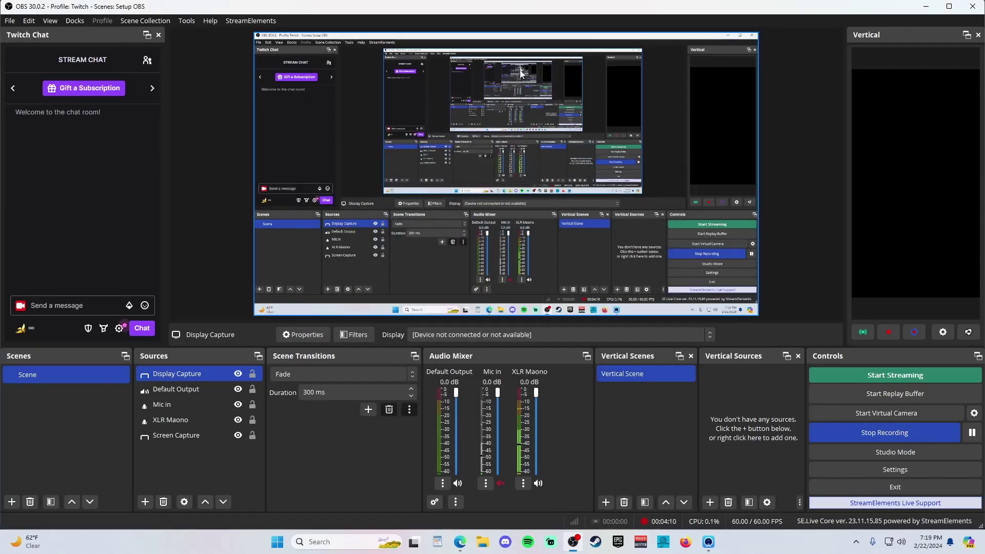
pyautogui.keyDown('ctrl'); pyautogui.click(164, 435); pyautogui.keyUp('ctrl')
# Remove the Display Capture source from the scene and confirm the removal
pyautogui.click(174, 374)
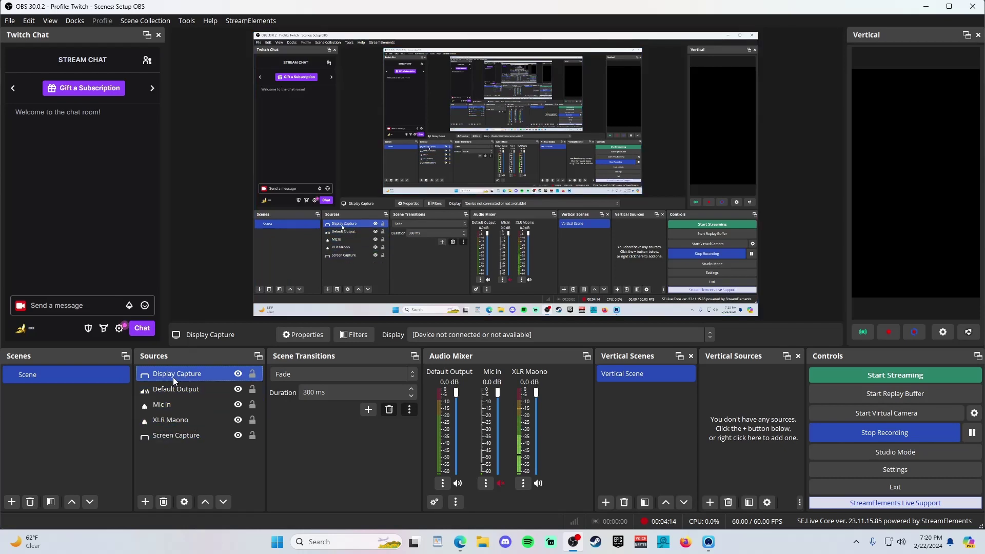
pyautogui.rightClick(174, 377)
pyautogui.click(203, 472)
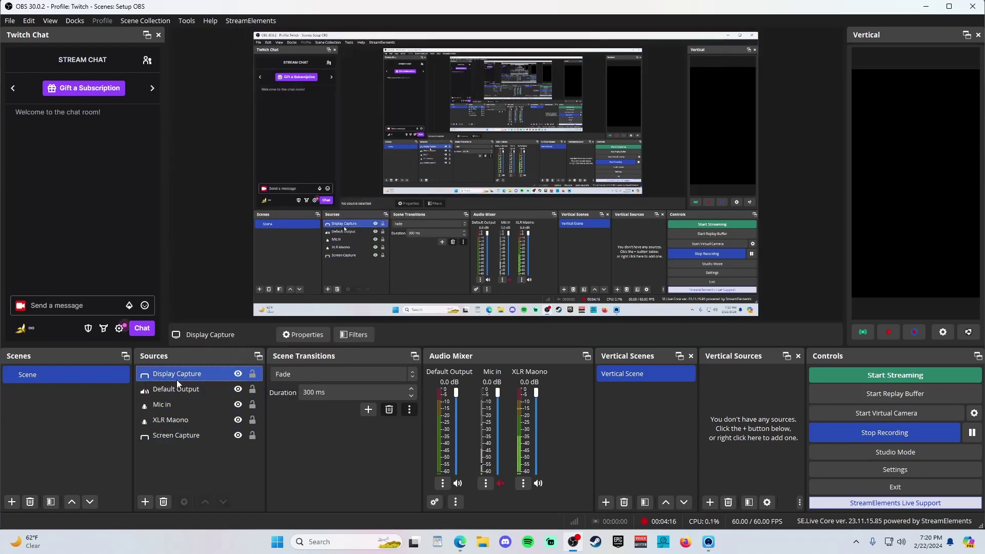
pyautogui.click(159, 503)
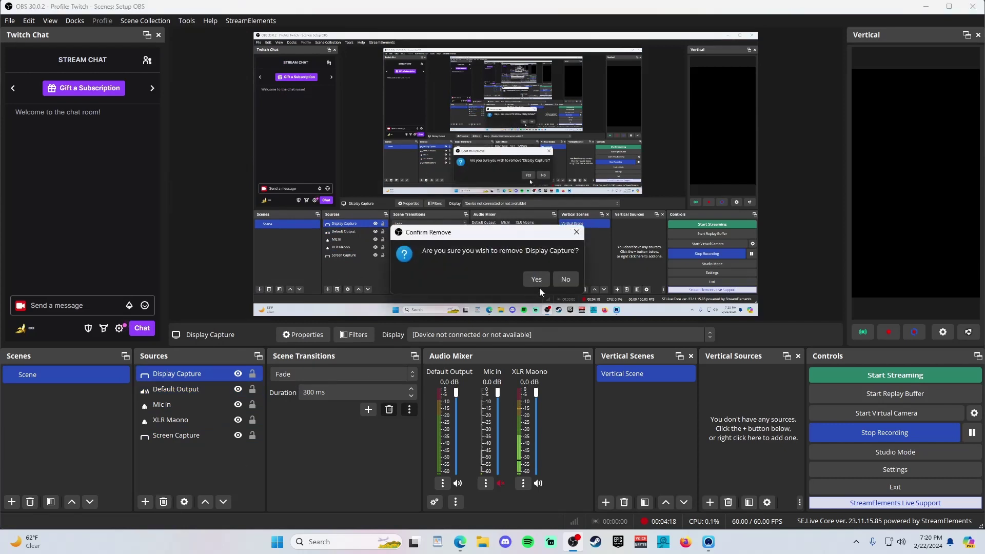
pyautogui.click(539, 283)
# Remove the Mic in source from the scene and confirm the removal
pyautogui.click(182, 389)
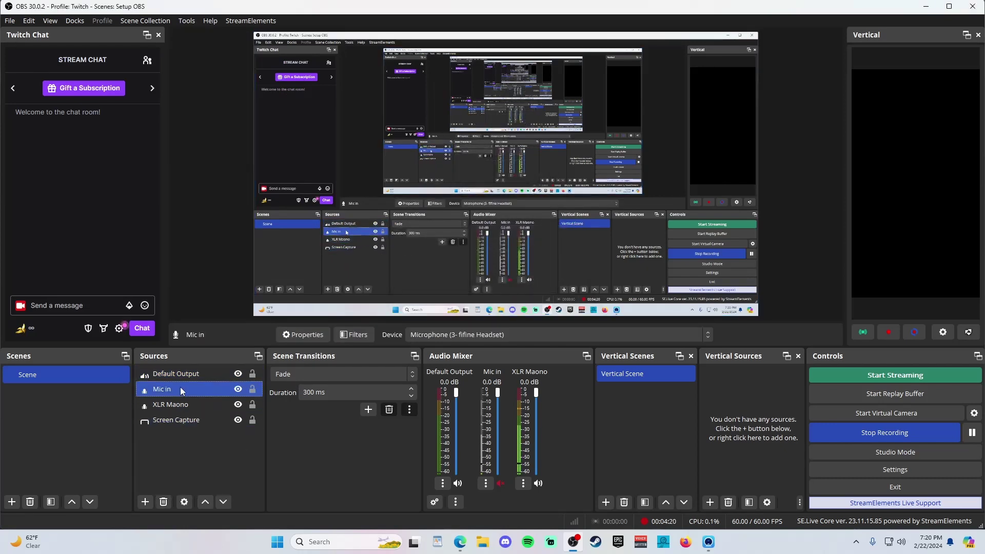
pyautogui.click(163, 502)
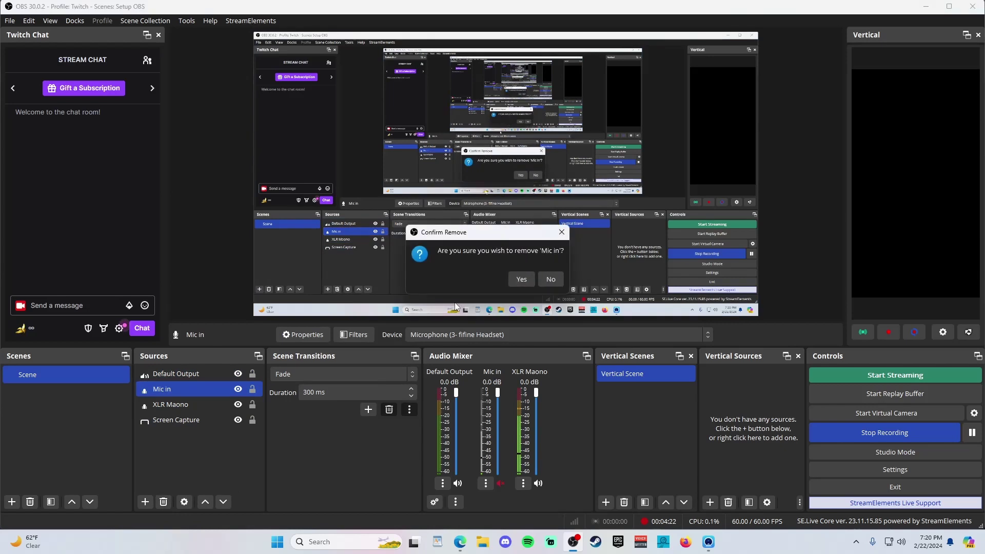
pyautogui.click(531, 282)
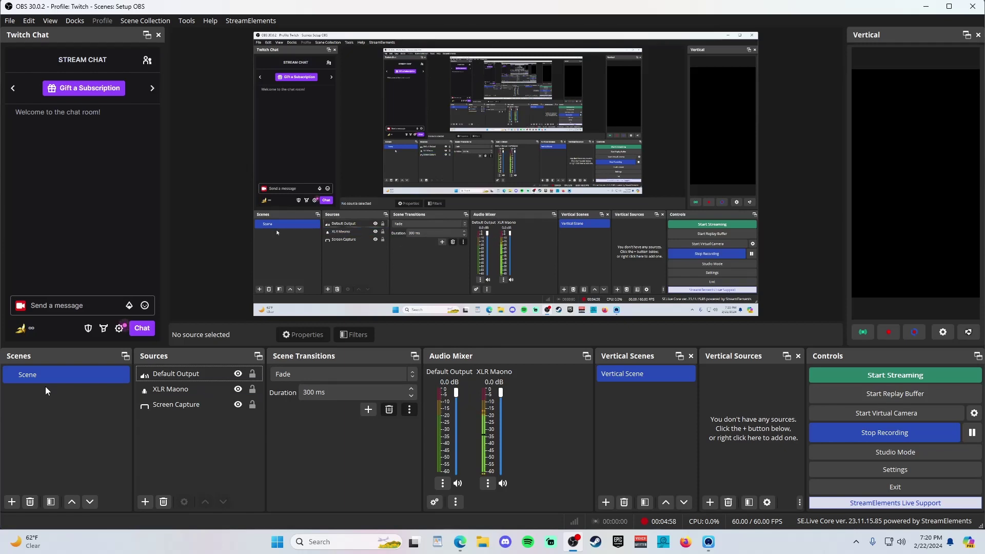
# Rename the existing scene to How To Video
pyautogui.click(37, 375)
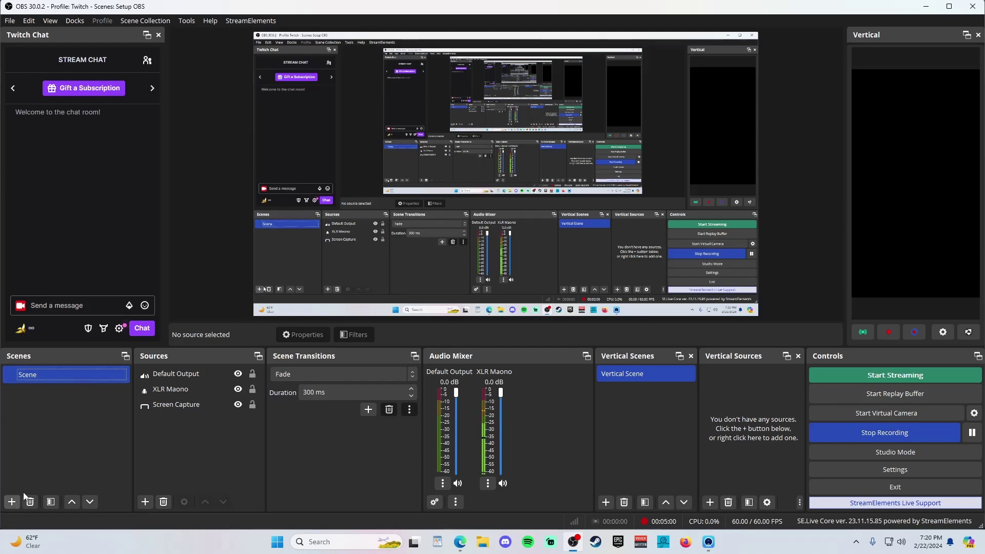
pyautogui.rightClick(35, 377)
pyautogui.click(80, 211)
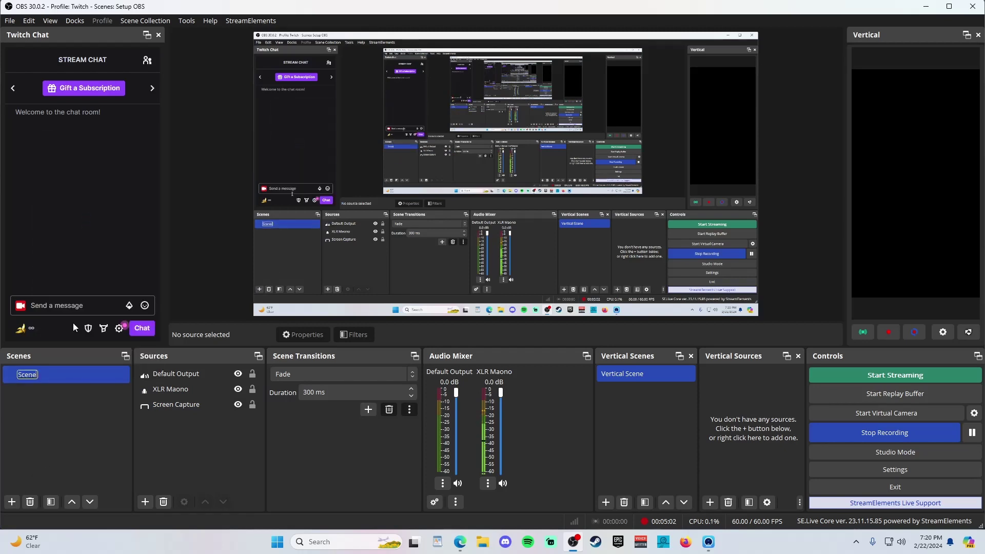
pyautogui.press('BackSpace')
pyautogui.write('How To Video')
pyautogui.press('Return')
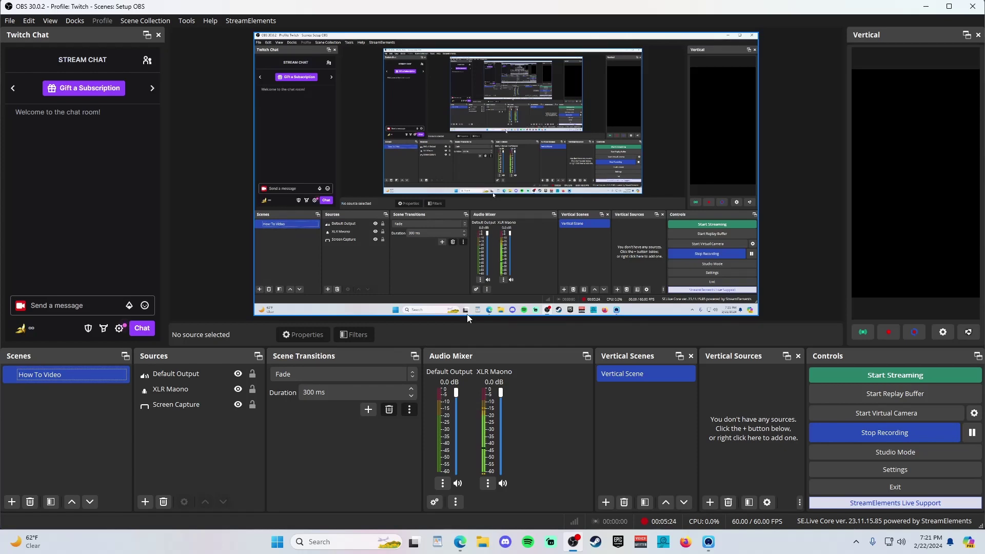
# Add a new Video Capture Device source named Webcam to the How To Video scene
pyautogui.click(146, 502)
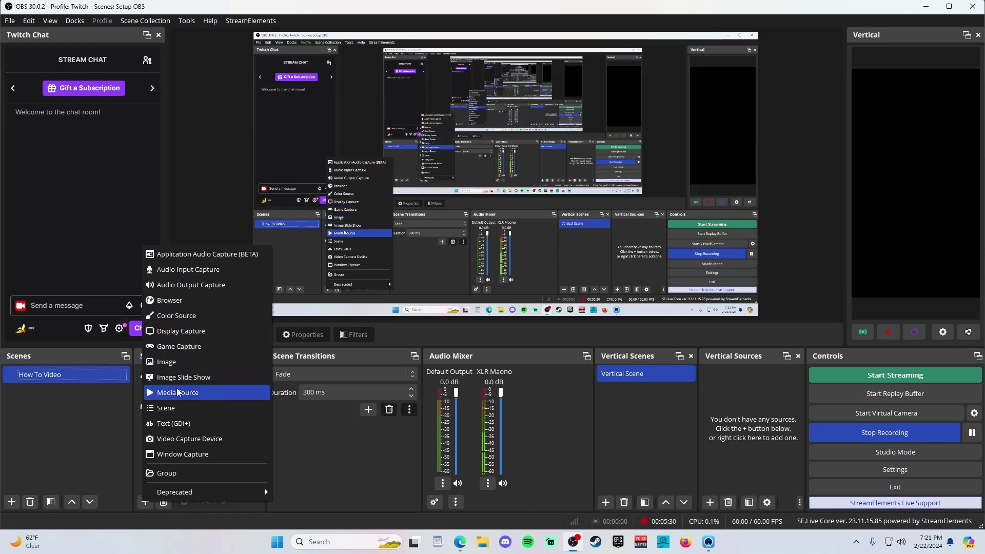
pyautogui.click(182, 440)
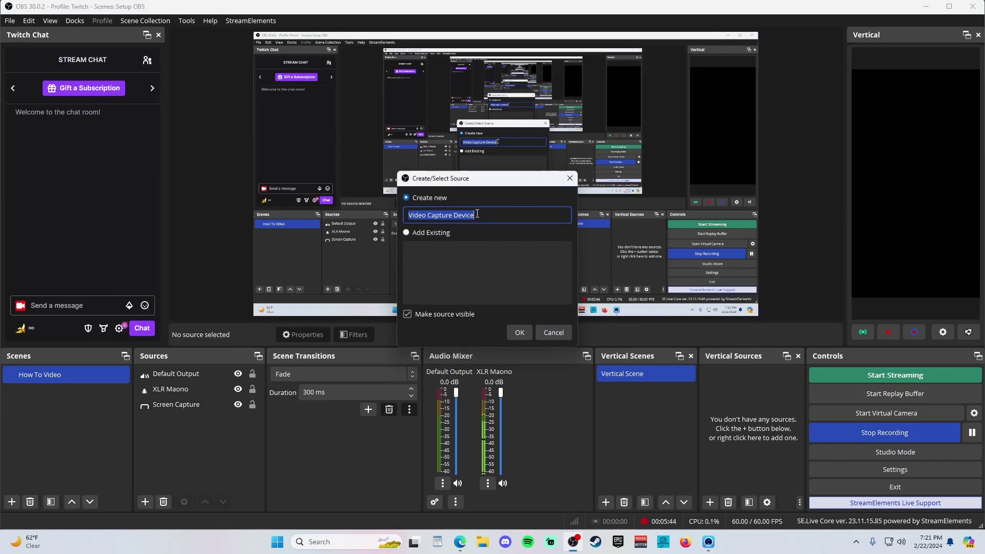
pyautogui.write('Webcamn')
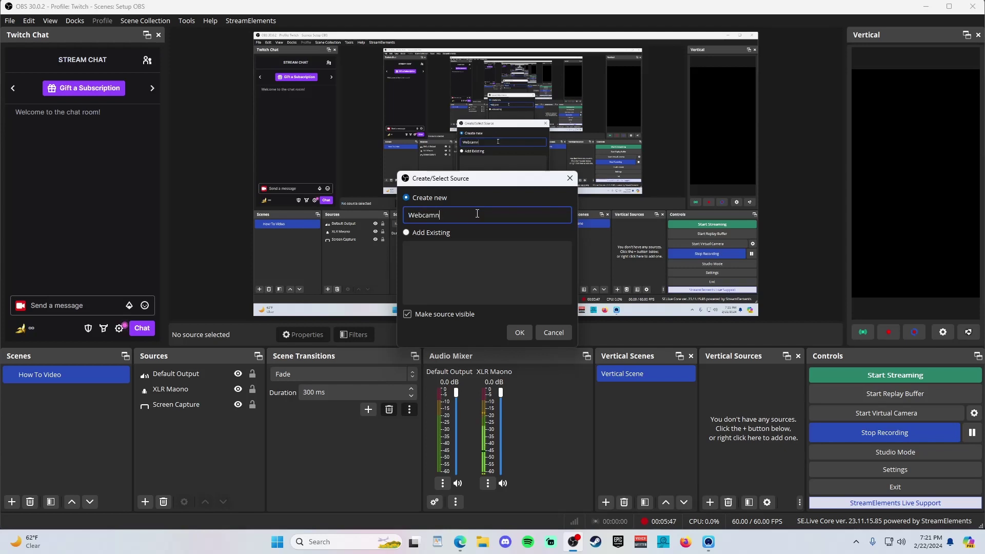
pyautogui.press('BackSpace')
pyautogui.click(518, 333)
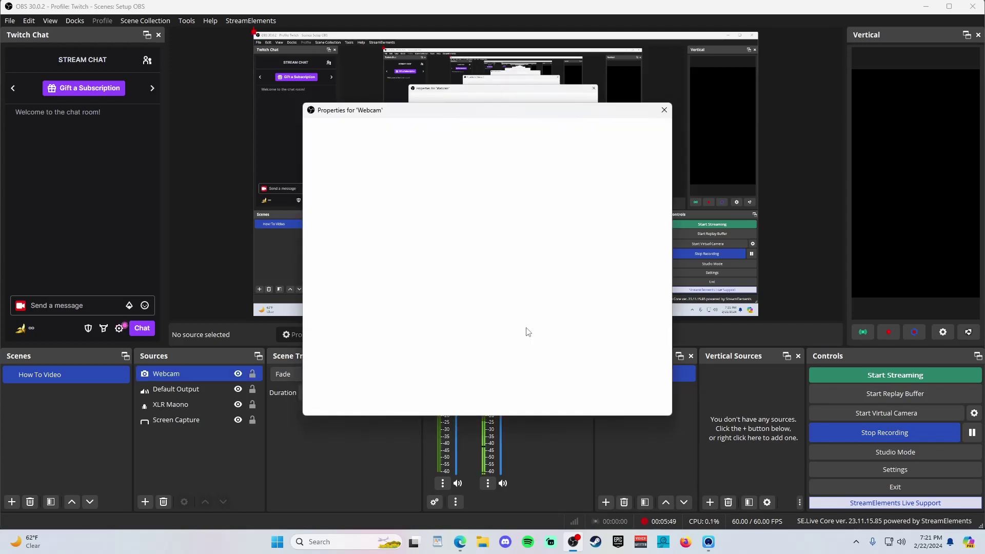
# Set the Webcam source's device to Logitech BRIO, review its remaining properties and video configuration, and accept the properties
pyautogui.click(402, 271)
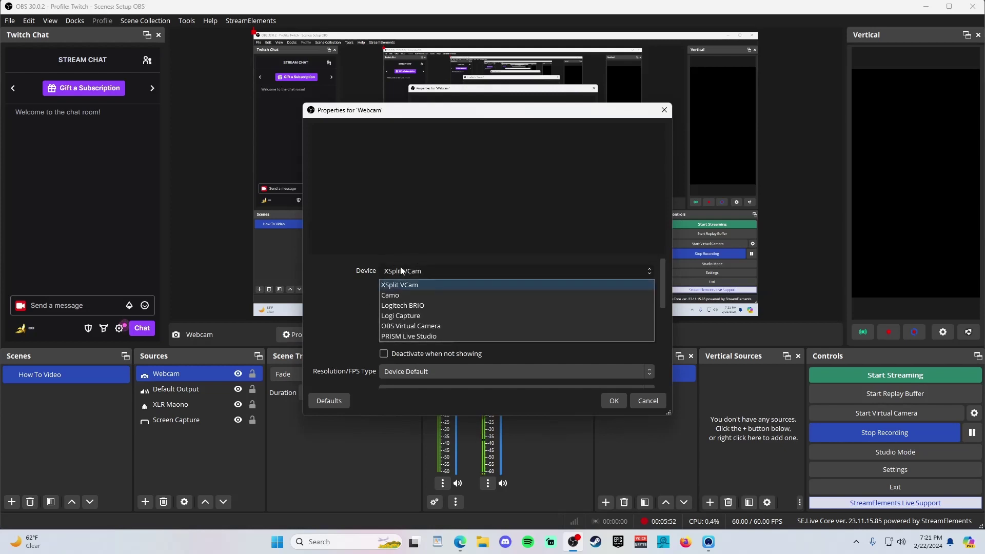
pyautogui.click(411, 306)
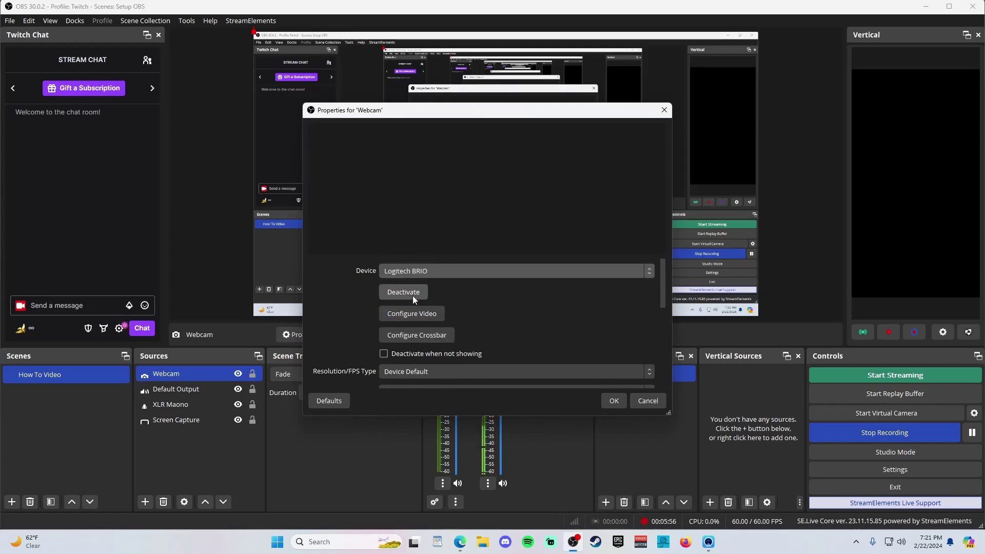
pyautogui.scroll(-2, 472, 312)
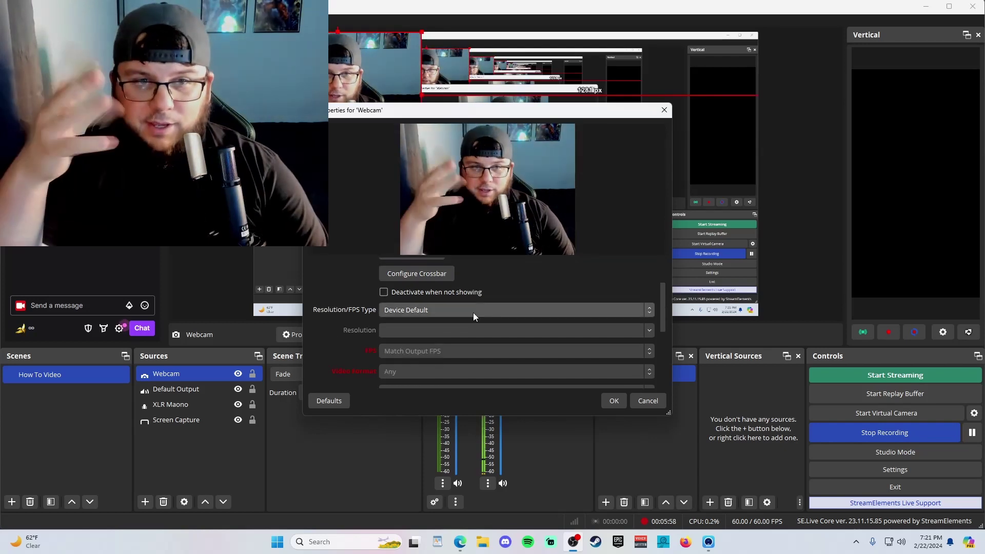
pyautogui.scroll(-1, 506, 283)
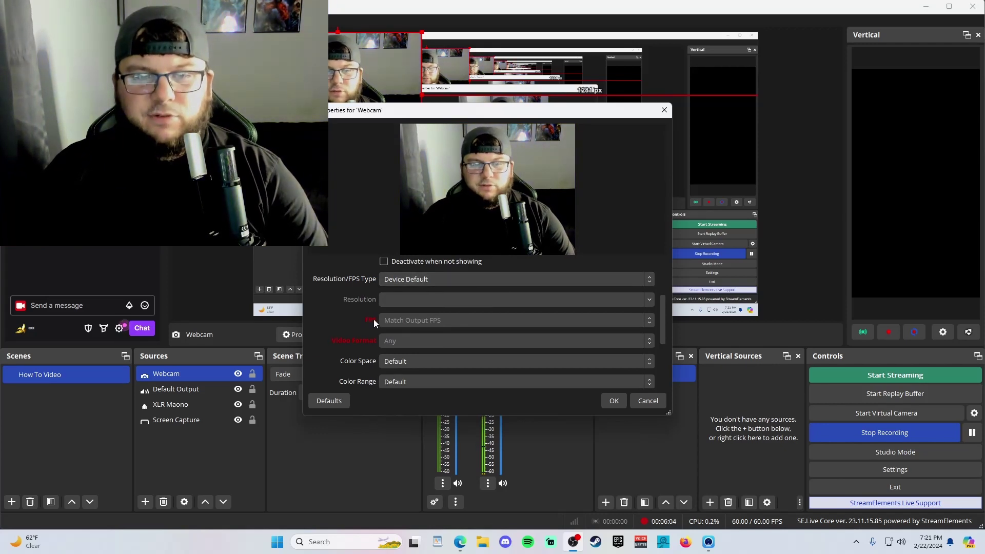
pyautogui.scroll(-1, 374, 331)
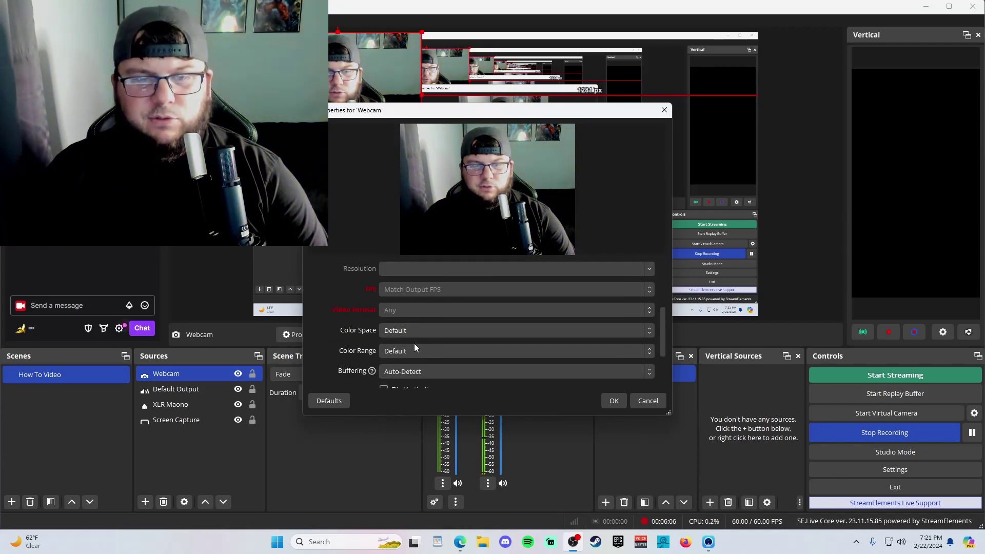
pyautogui.scroll(-3, 447, 334)
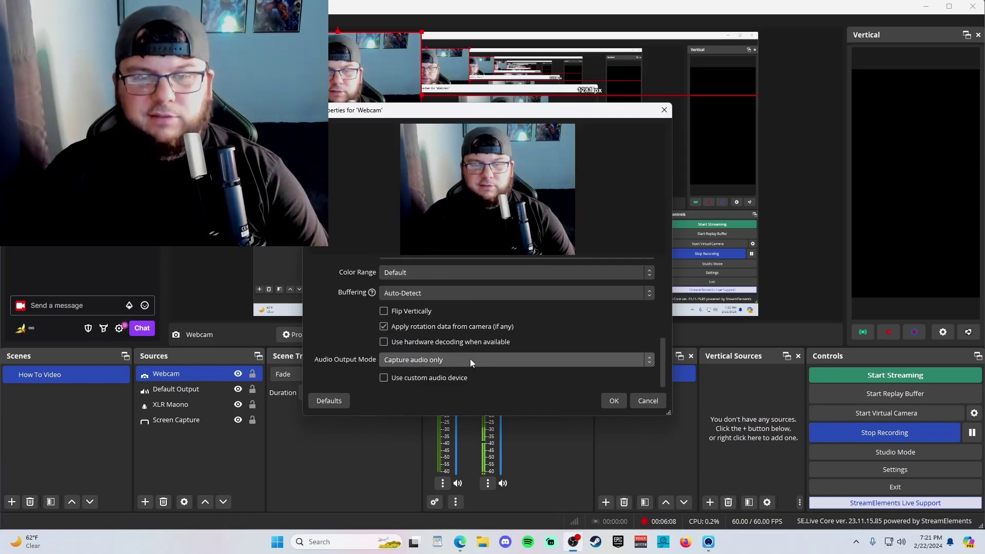
pyautogui.scroll(5, 455, 341)
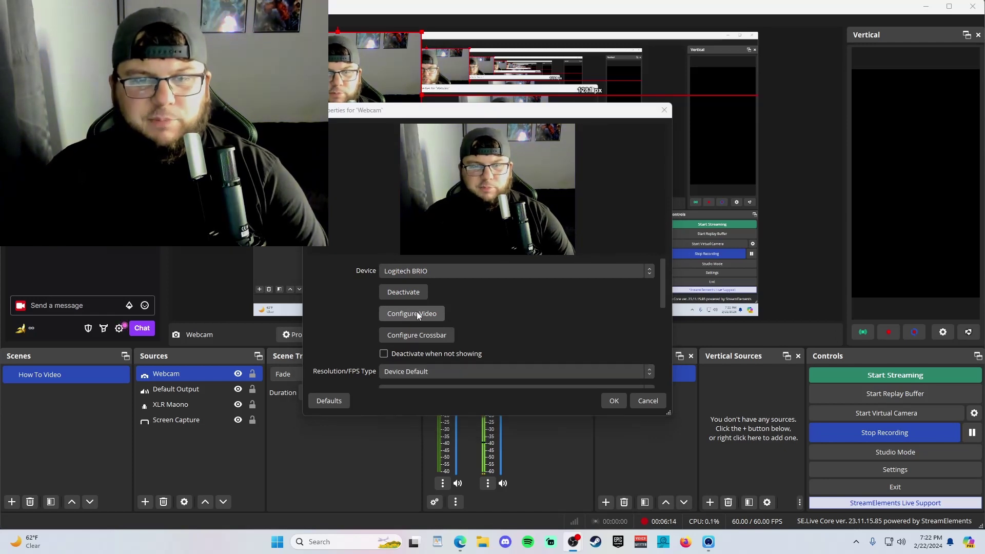
pyautogui.click(417, 315)
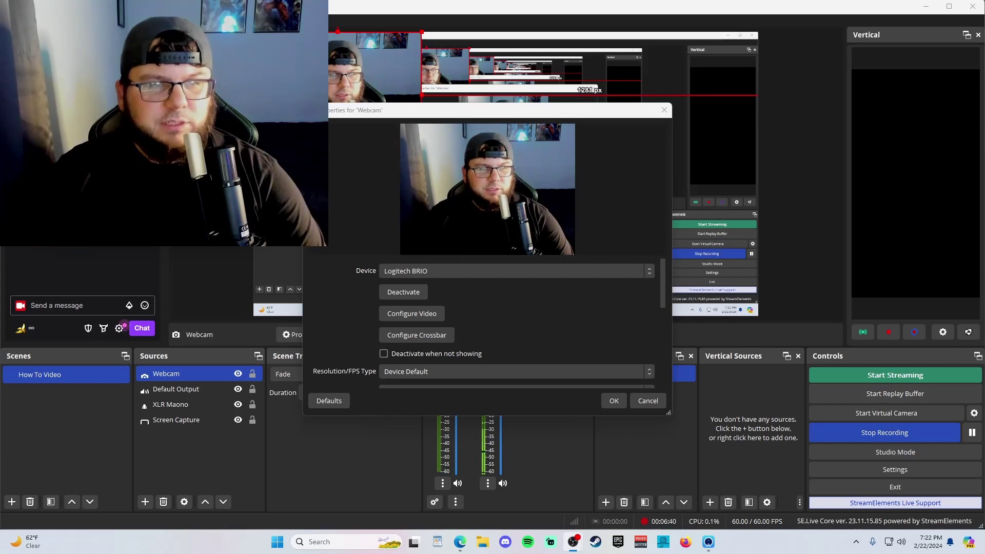
pyautogui.click(615, 400)
# Scale down the webcam image and place it against the canvas's left edge, about 335 px below the top
pyautogui.moveTo(419, 161); pyautogui.dragTo(723, 130)
pyautogui.moveTo(409, 158); pyautogui.dragTo(326, 167)
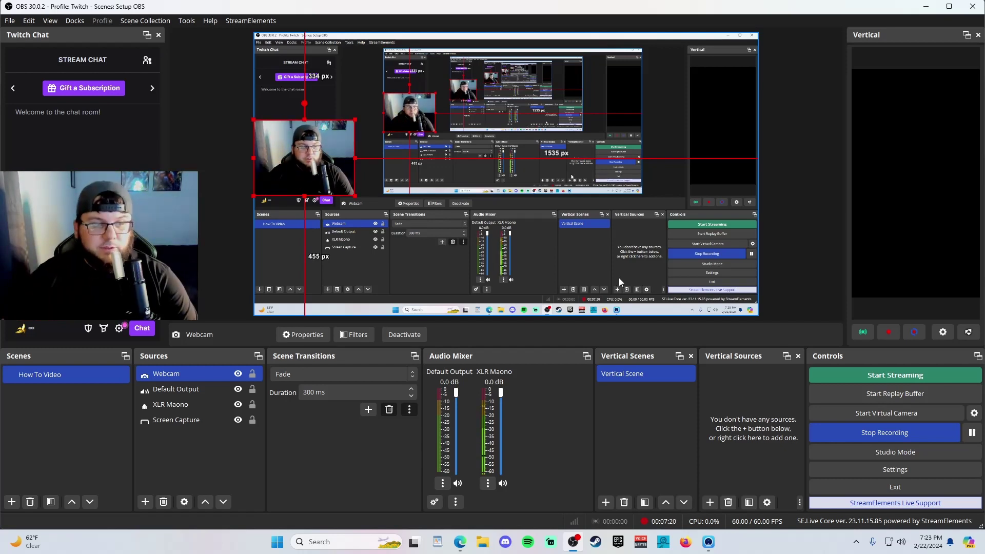
# Inspect the Screen Capture source's capture method and display properties, and close them without changes
pyautogui.click(176, 422)
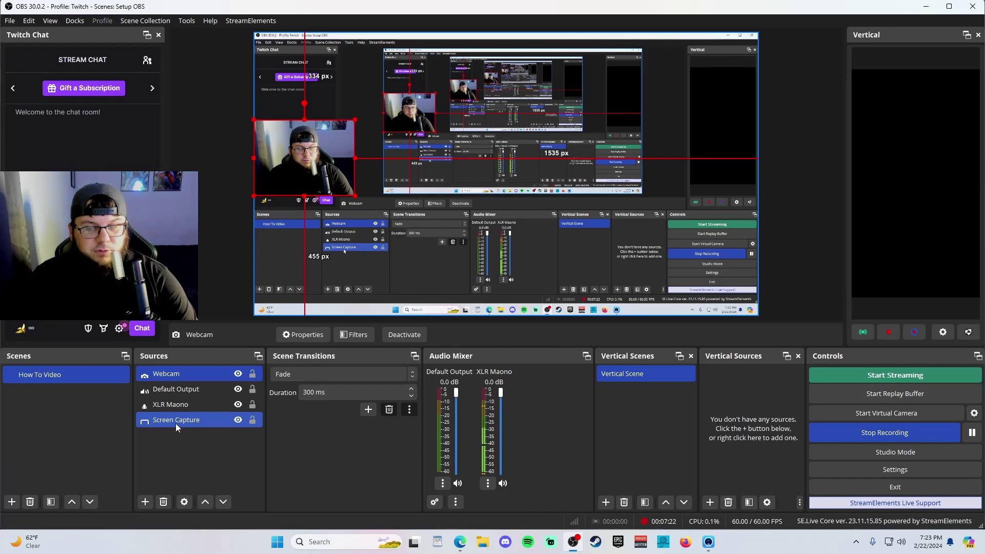
pyautogui.click(172, 424)
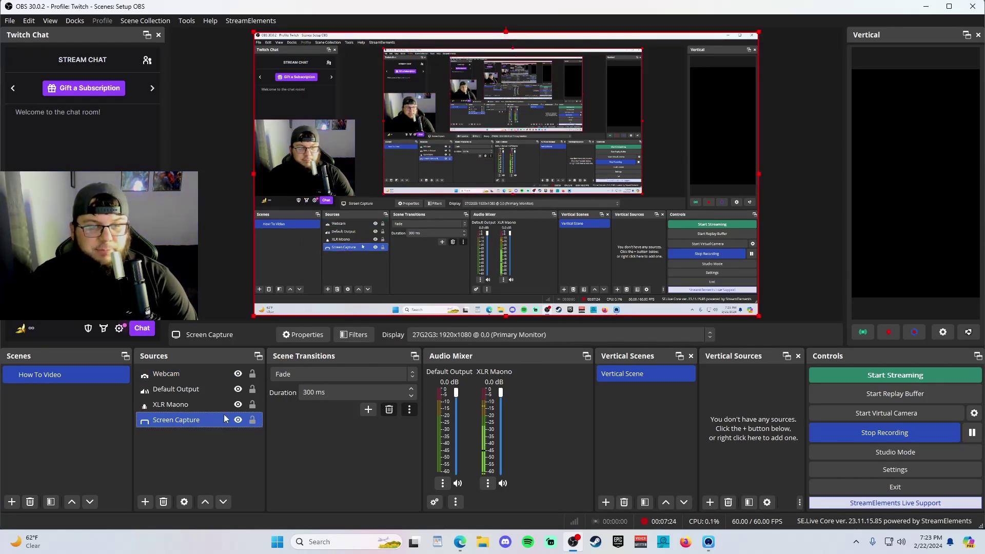
pyautogui.keyDown('ctrl'); pyautogui.click(201, 409); pyautogui.keyUp('ctrl')
pyautogui.doubleClick(184, 424)
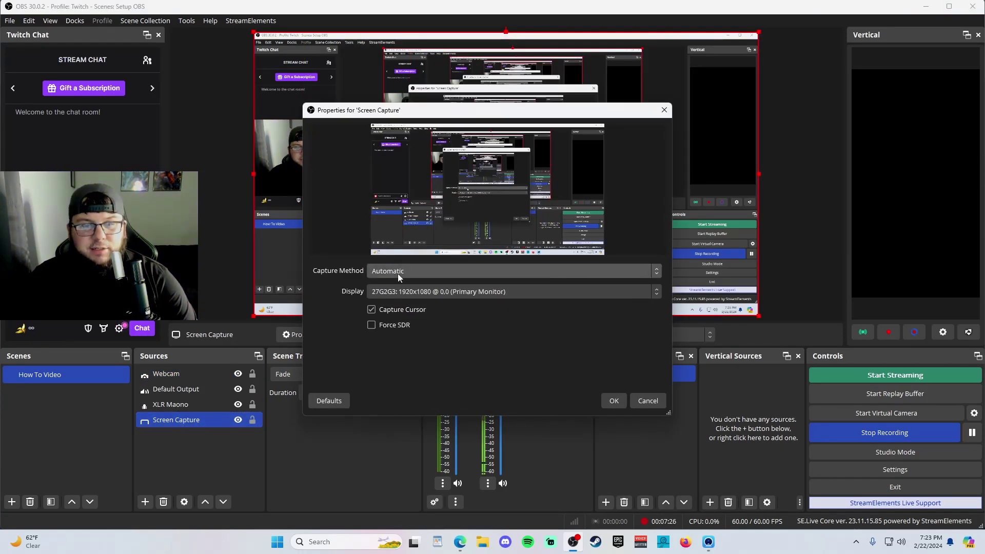
pyautogui.click(649, 402)
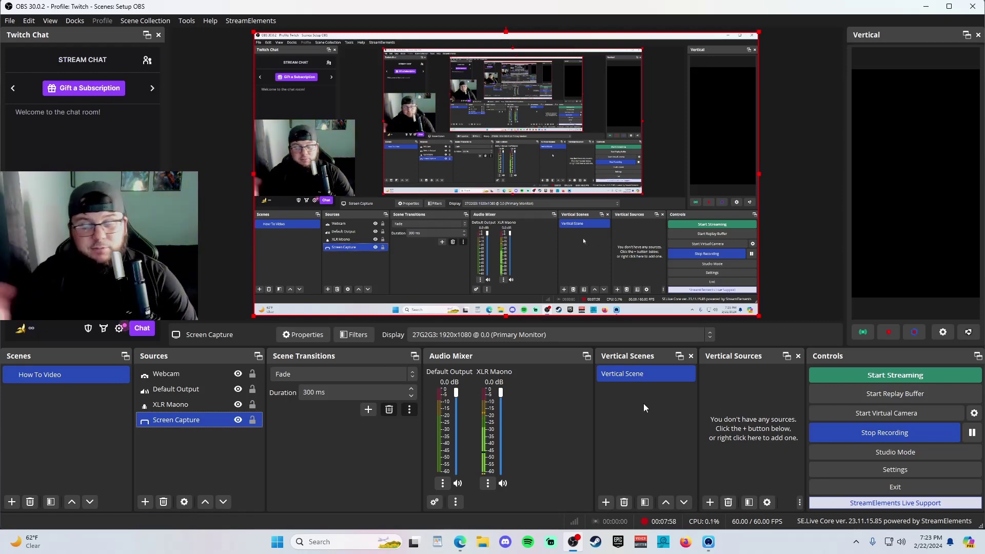
# In the stream settings, keep Twitch as the service and set the Twitch chat add-ons to BetterTTV and FrankerFaceZ
pyautogui.click(908, 471)
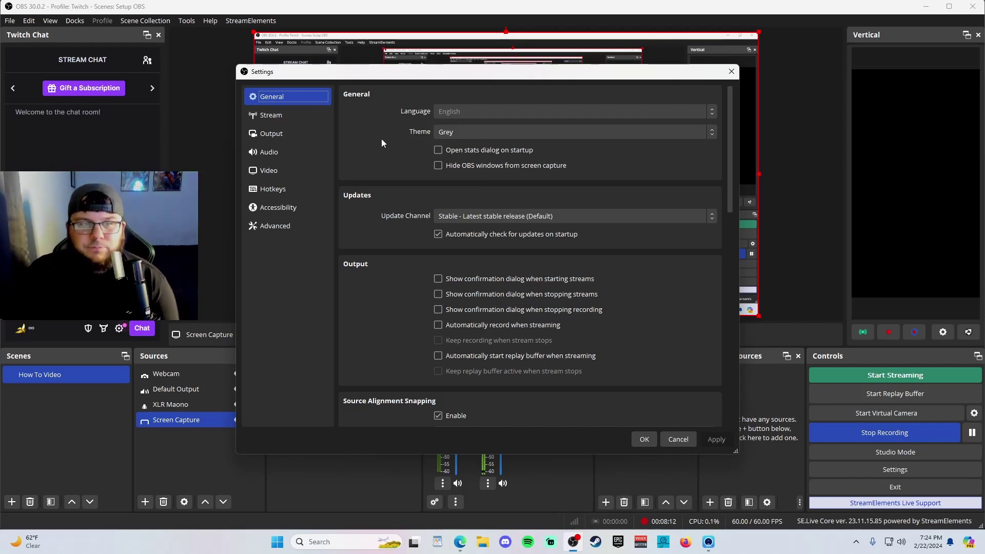
pyautogui.click(283, 121)
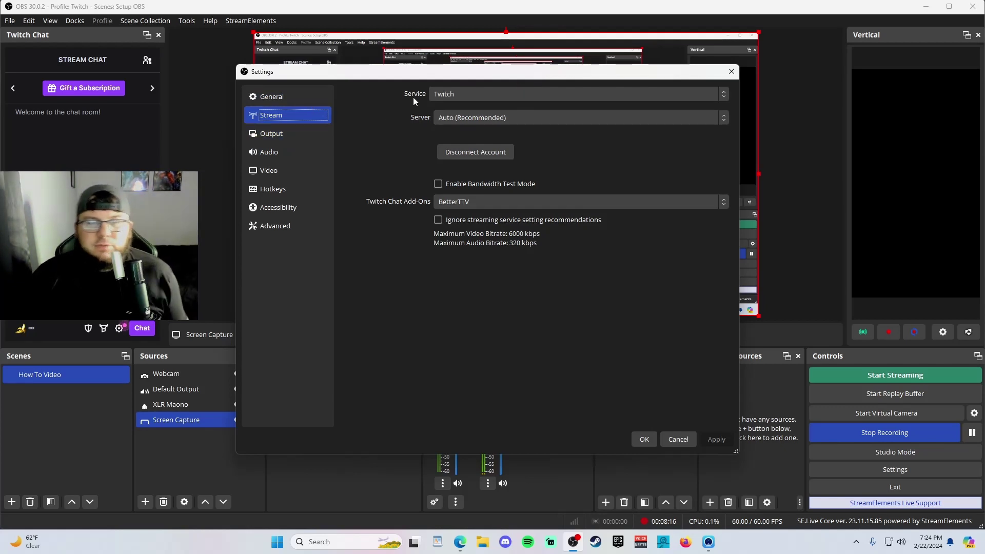
pyautogui.click(451, 95)
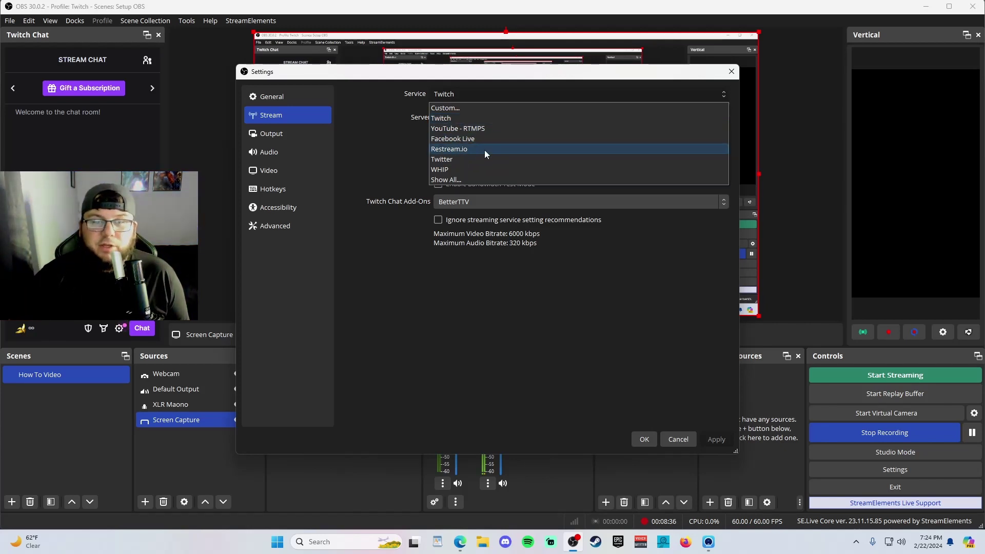
pyautogui.click(455, 118)
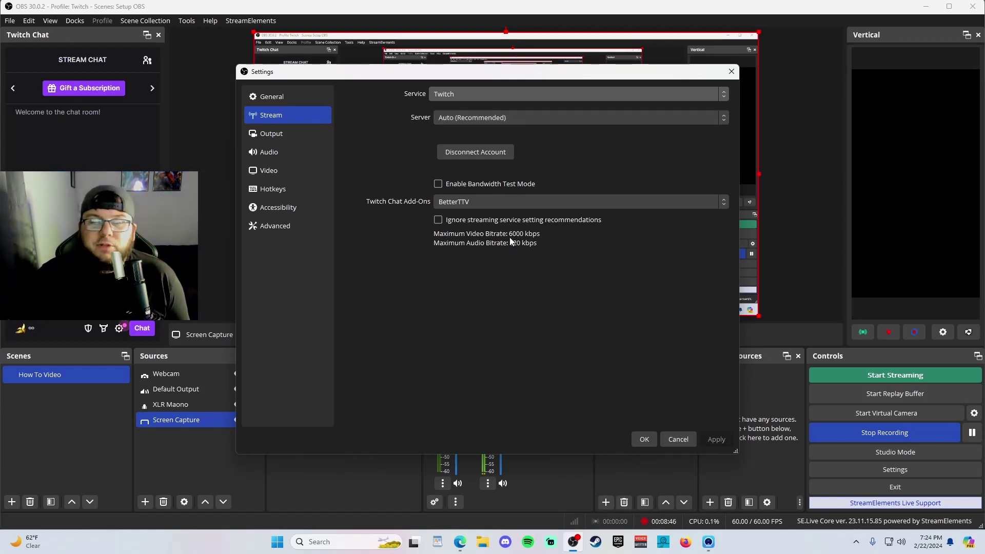
pyautogui.click(469, 204)
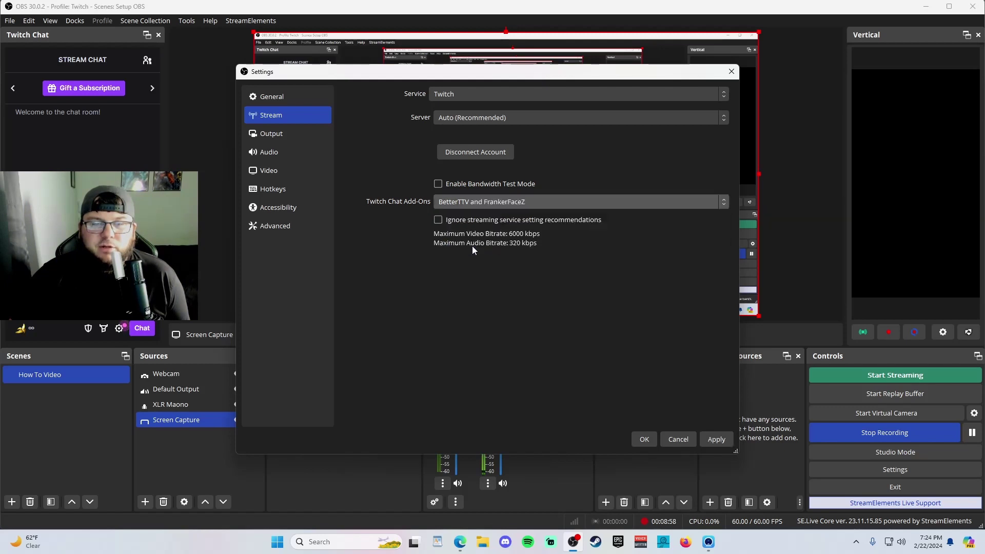
pyautogui.click(478, 246)
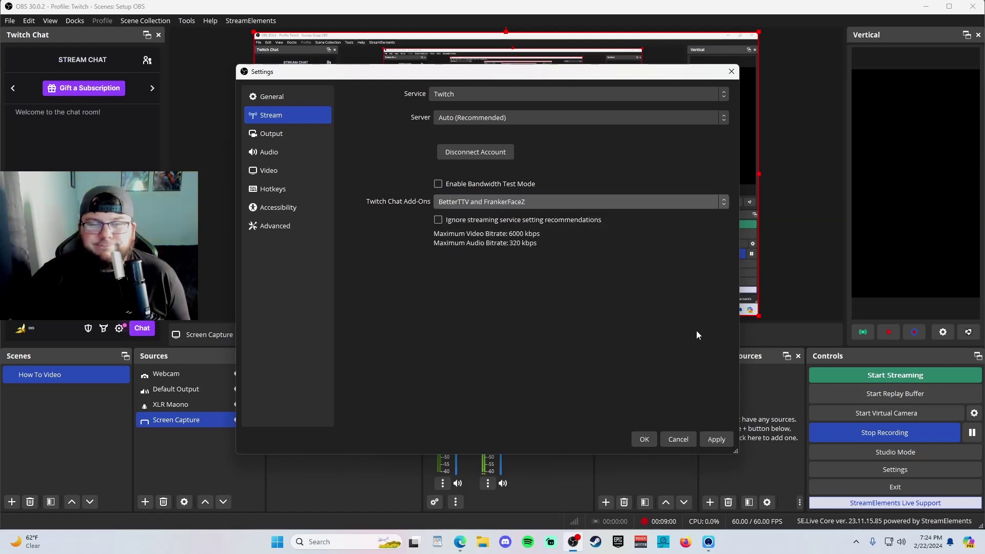
pyautogui.click(723, 440)
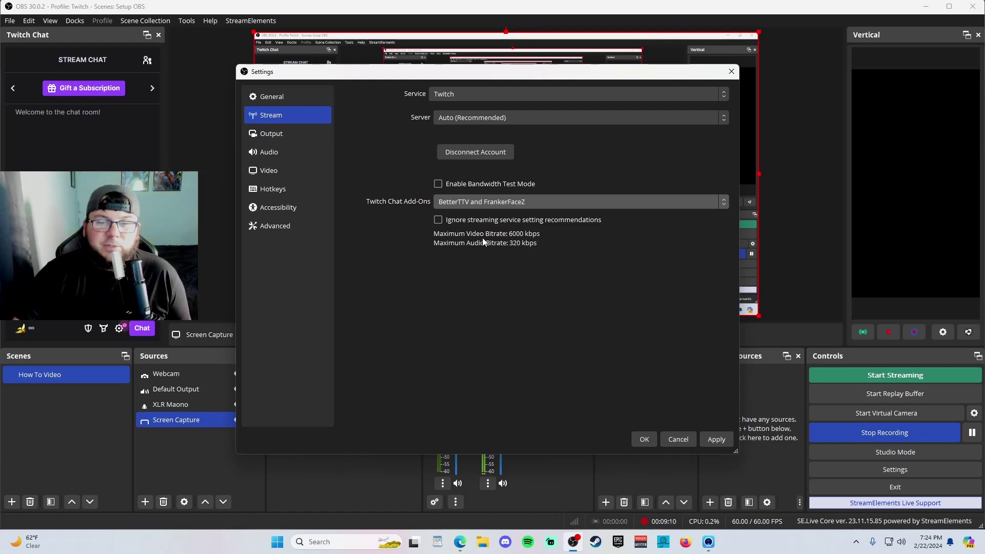
# In the output settings, set the streaming audio bitrate to 320 and review the recording and replay buffer options
pyautogui.click(272, 140)
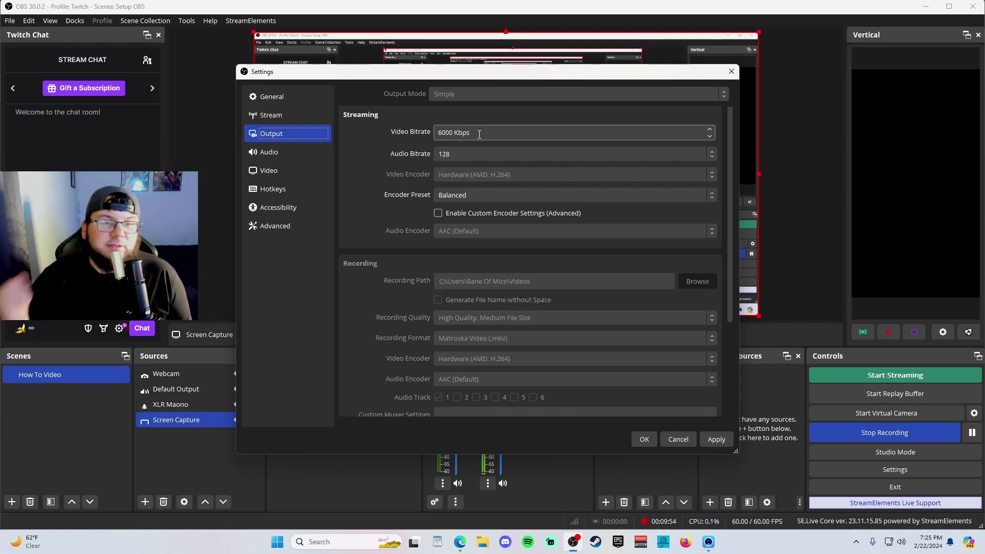
pyautogui.click(472, 155)
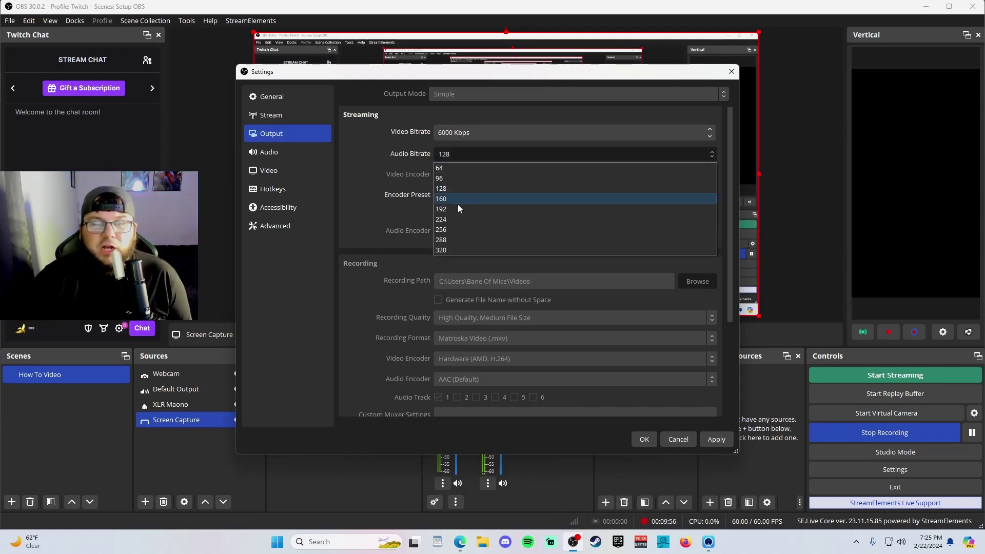
pyautogui.click(451, 251)
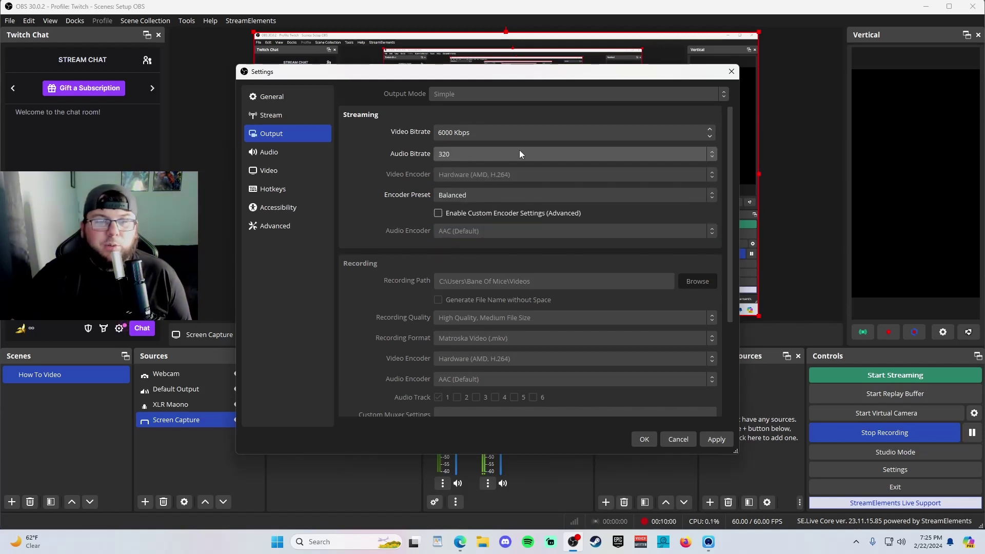
pyautogui.click(454, 158)
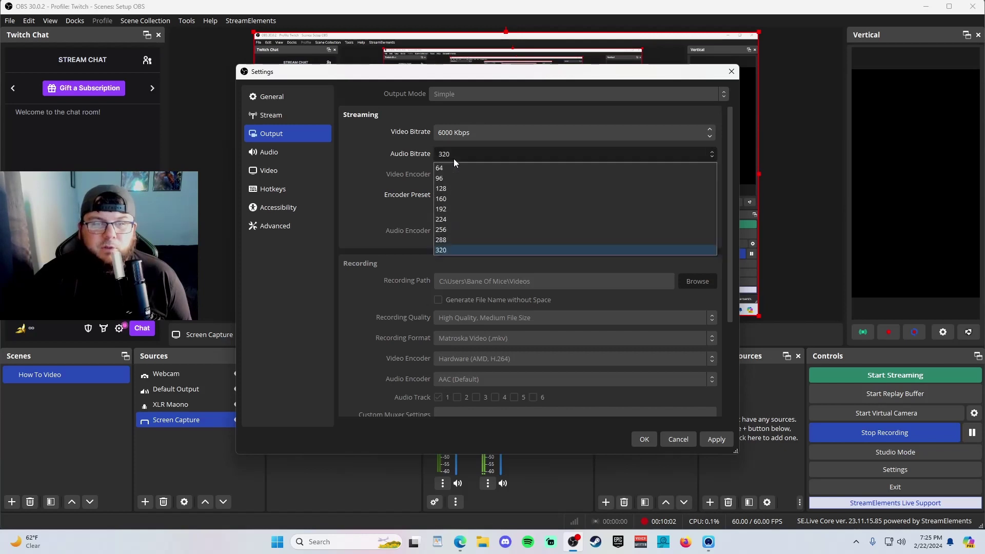
pyautogui.click(454, 187)
pyautogui.click(471, 156)
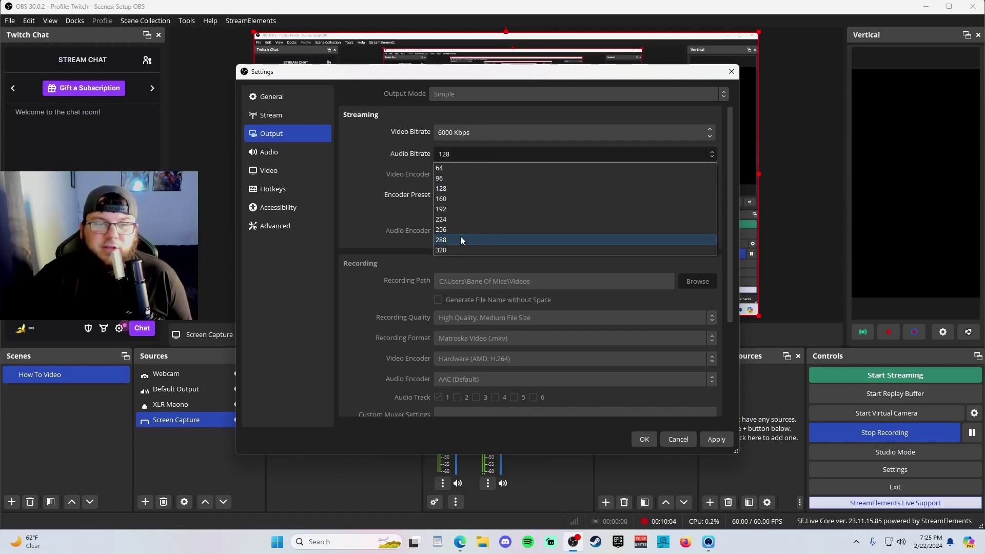
pyautogui.click(452, 251)
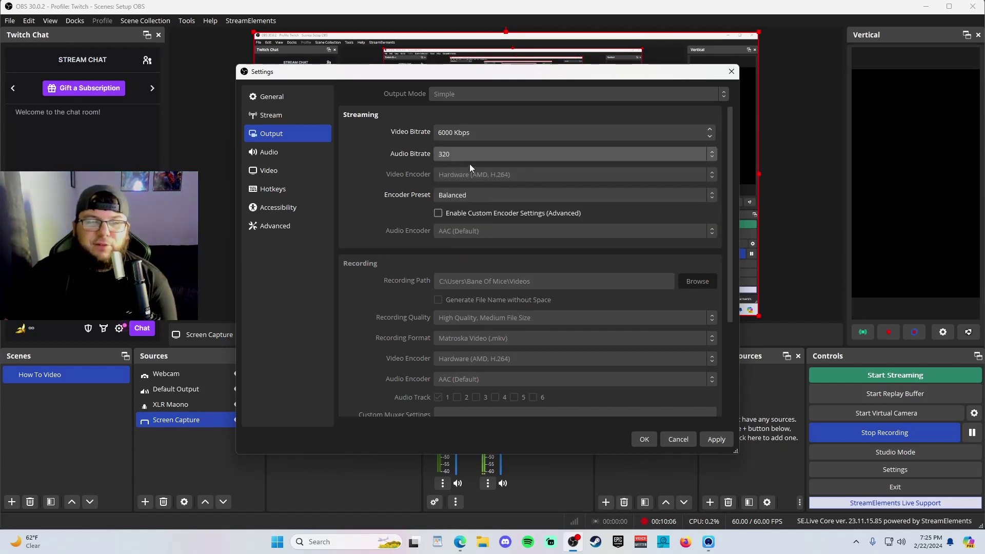
pyautogui.scroll(-2, 508, 236)
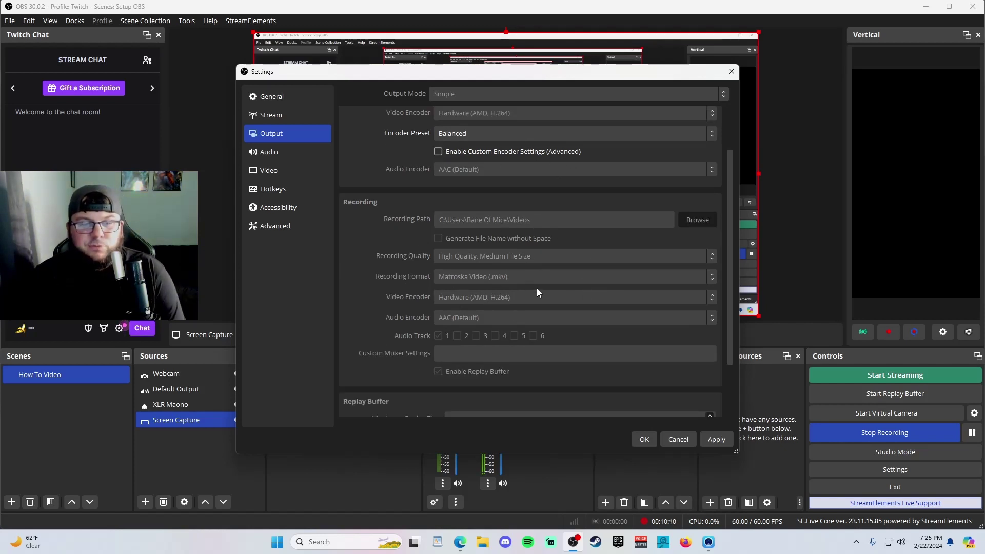
pyautogui.scroll(-2, 565, 292)
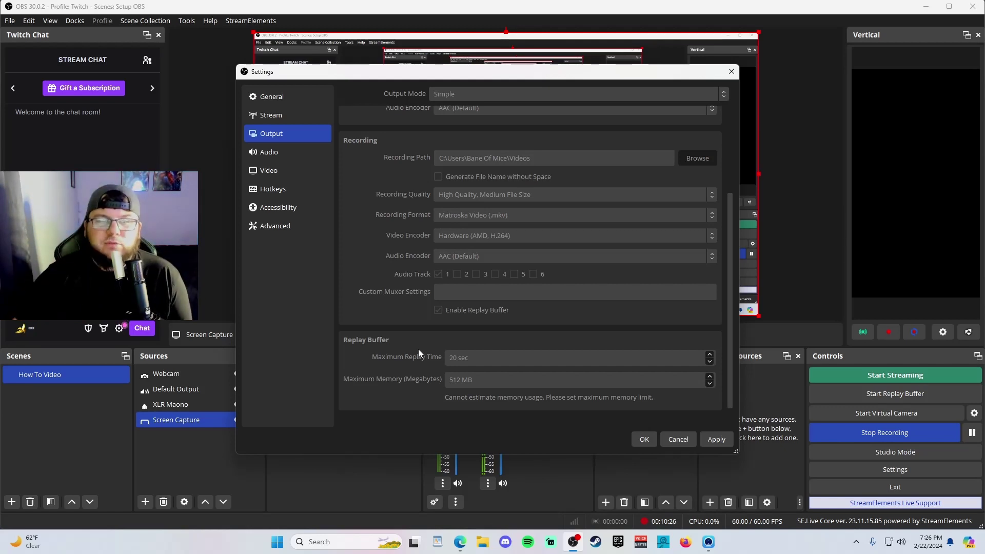
# Review the streaming bitrates and encoder in the output settings alongside the resolution and frame rate in the video settings
pyautogui.scroll(3, 412, 336)
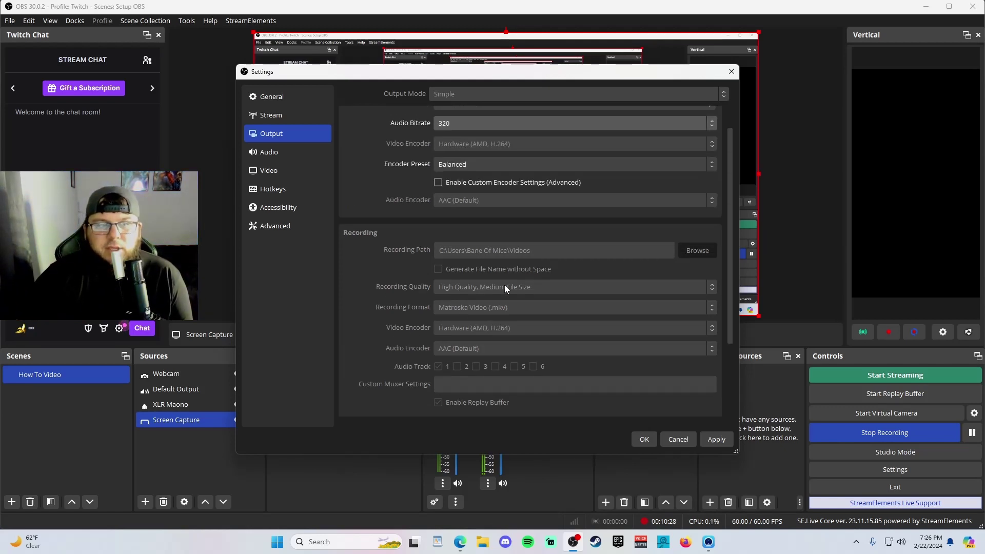
pyautogui.click(281, 169)
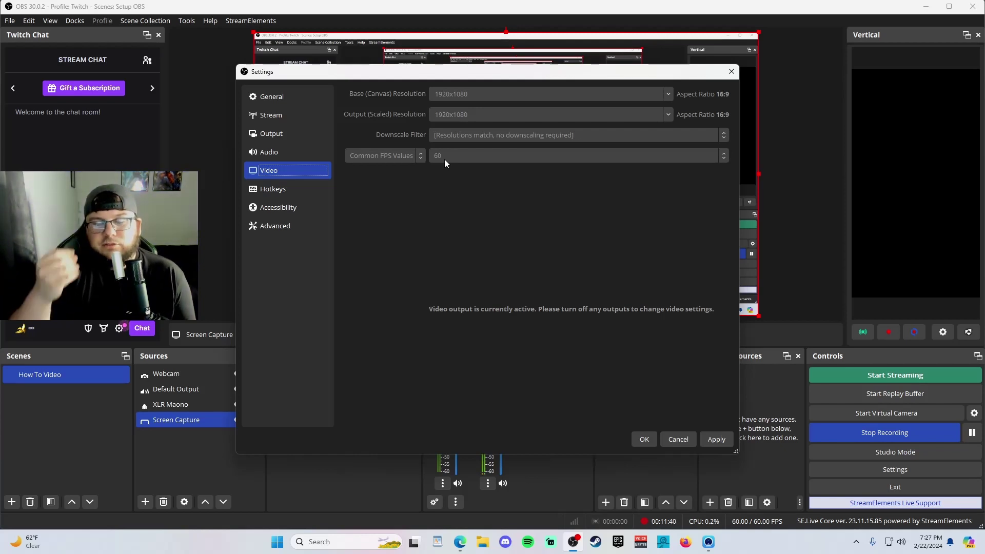
pyautogui.click(294, 134)
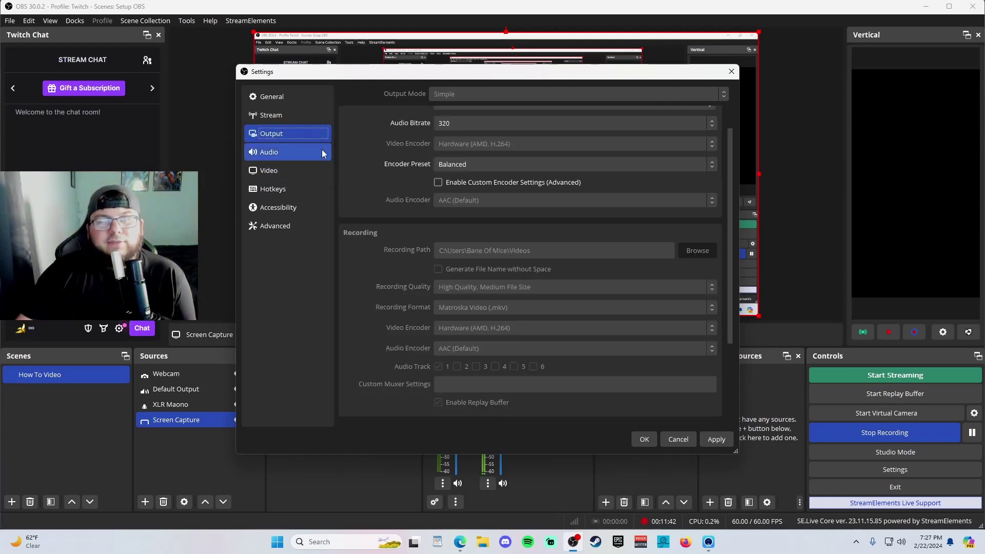
pyautogui.scroll(1, 382, 186)
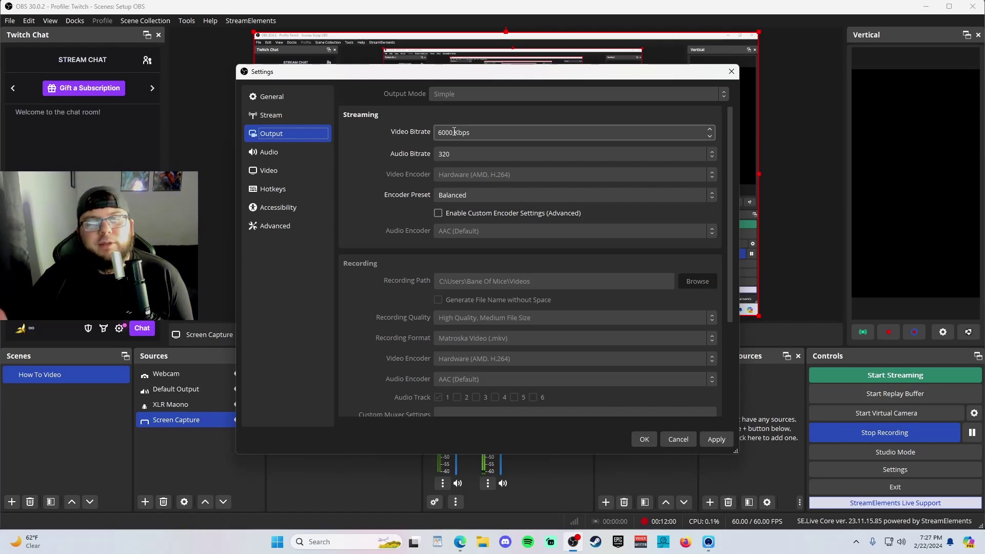
pyautogui.click(282, 171)
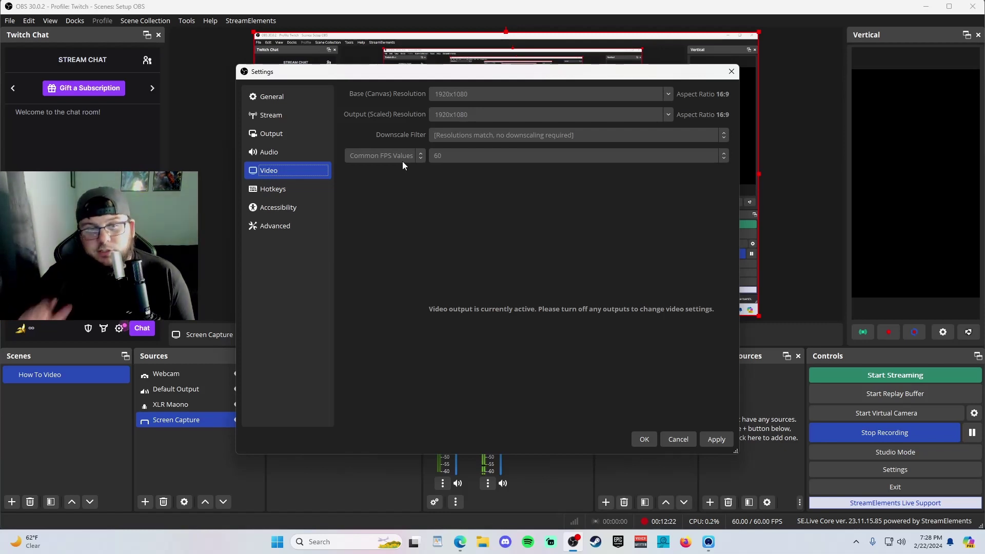
# Review the advanced settings for process priority, recording, stream delay, reconnection and network, and save the settings
pyautogui.click(275, 226)
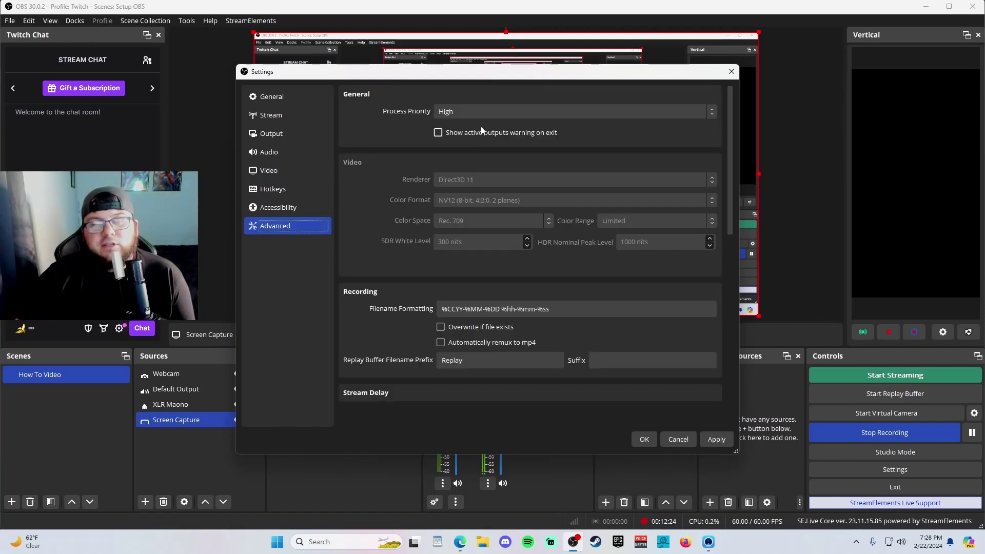
pyautogui.scroll(-2, 474, 164)
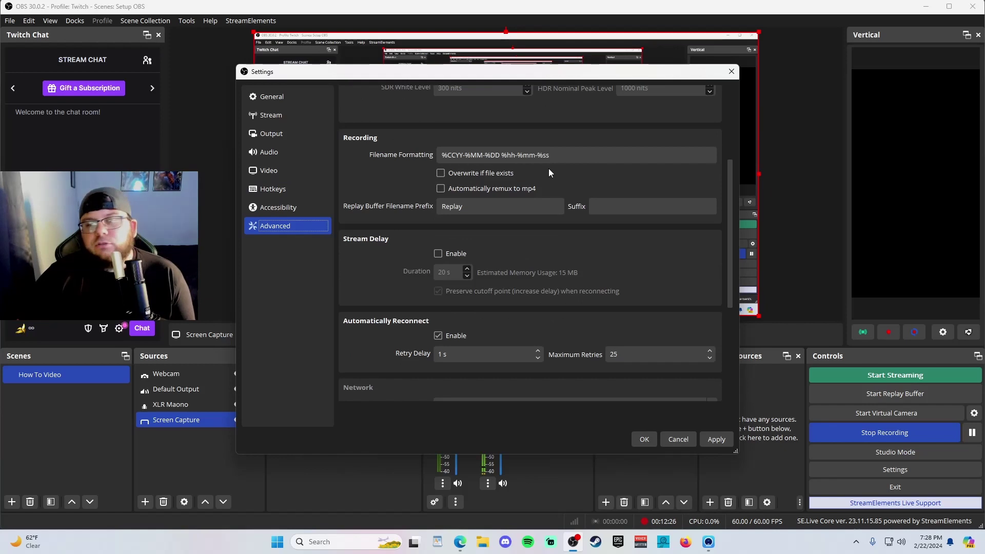
pyautogui.scroll(-1, 616, 171)
pyautogui.scroll(2, 607, 170)
pyautogui.scroll(-2, 603, 188)
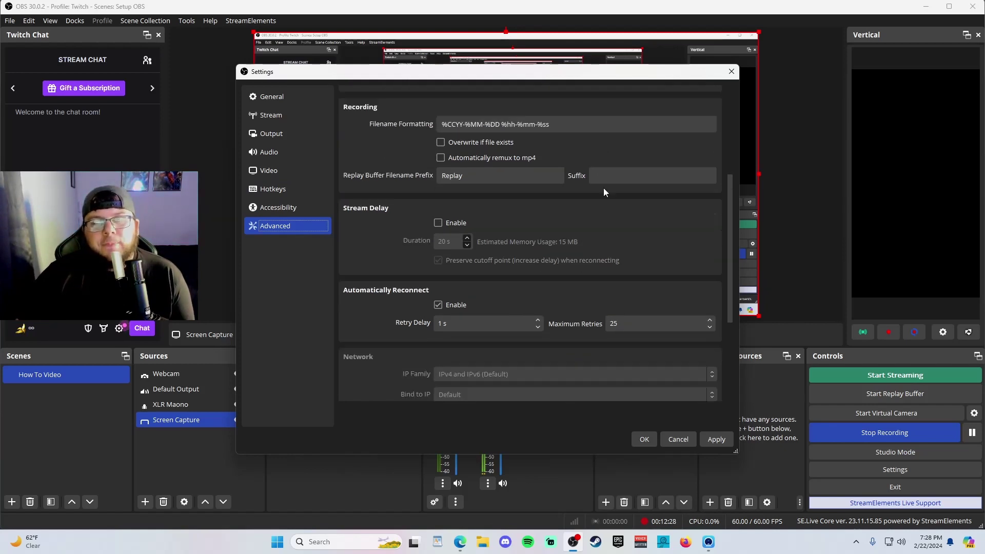
pyautogui.scroll(-2, 411, 165)
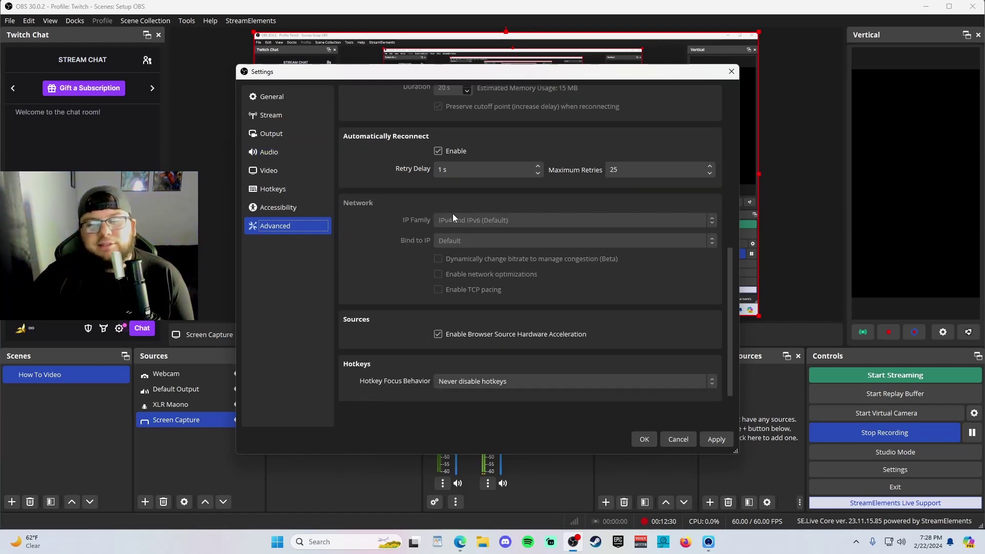
pyautogui.scroll(1, 592, 215)
pyautogui.scroll(2, 522, 254)
pyautogui.scroll(3, 506, 145)
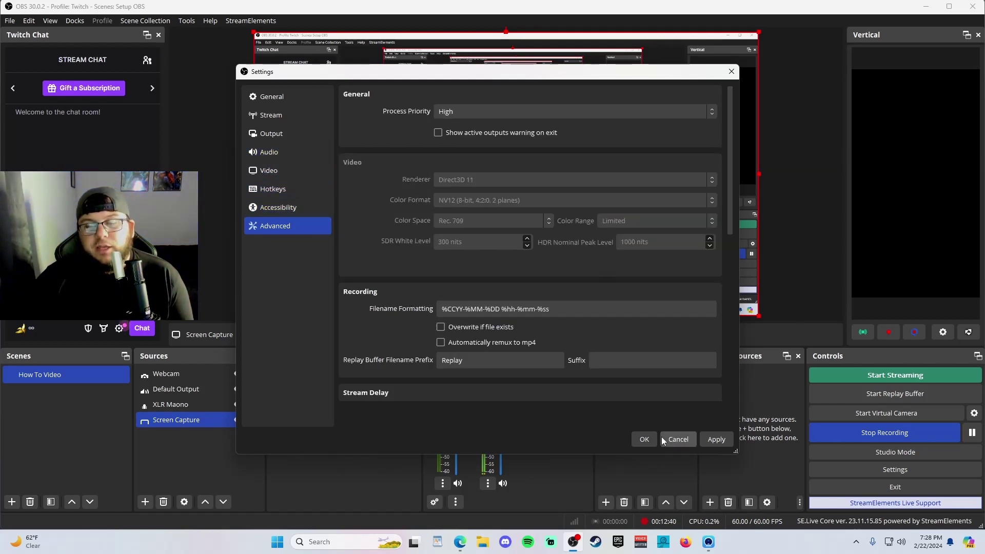
pyautogui.click(643, 439)
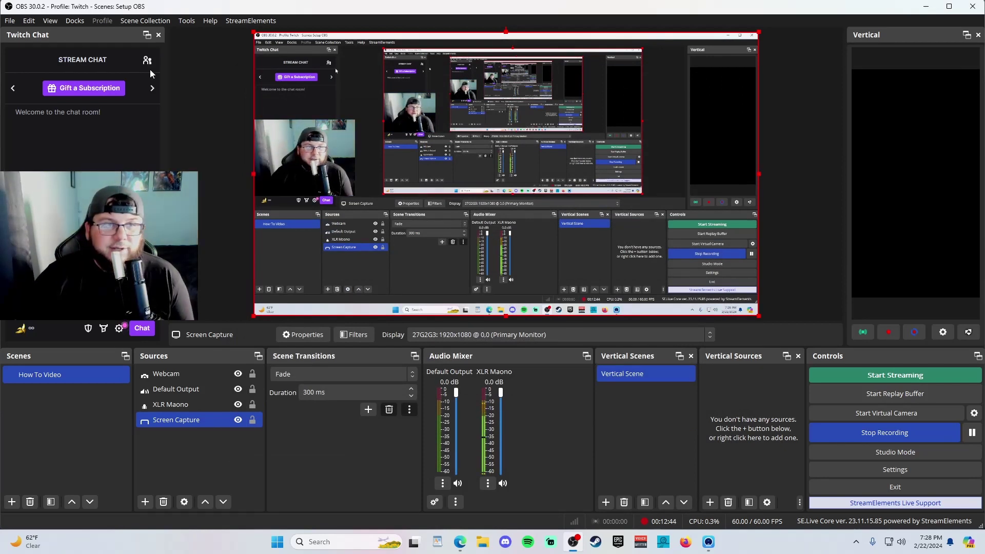
# Recheck the service, server and chat add-on options in the stream settings, and close them without changes
pyautogui.click(185, 21)
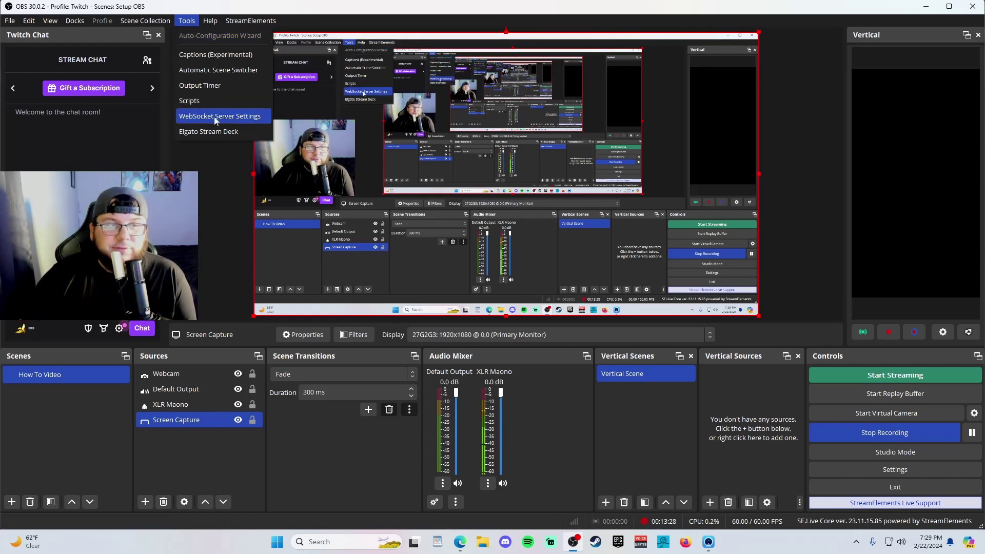
pyautogui.moveTo(76, 24)
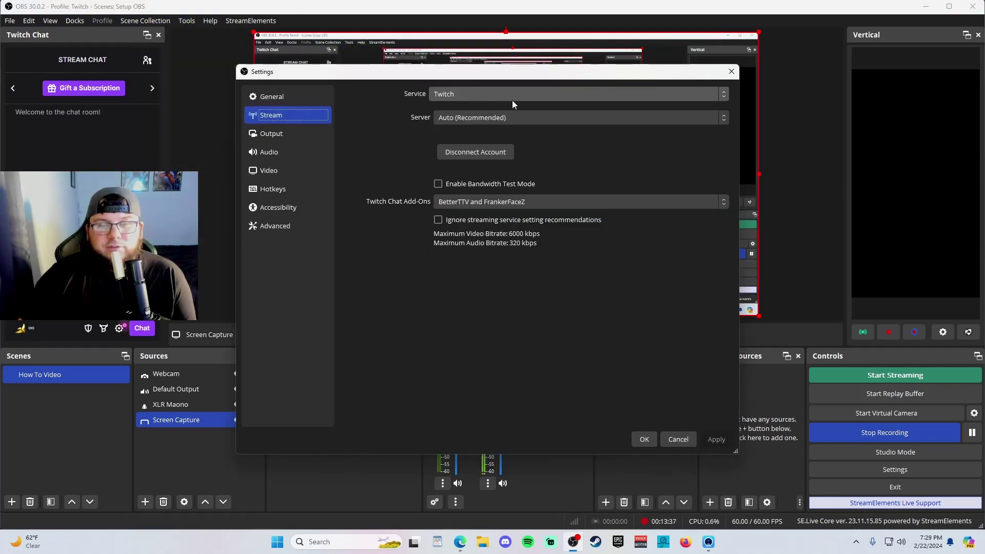
pyautogui.moveTo(473, 76); pyautogui.dragTo(506, 93)
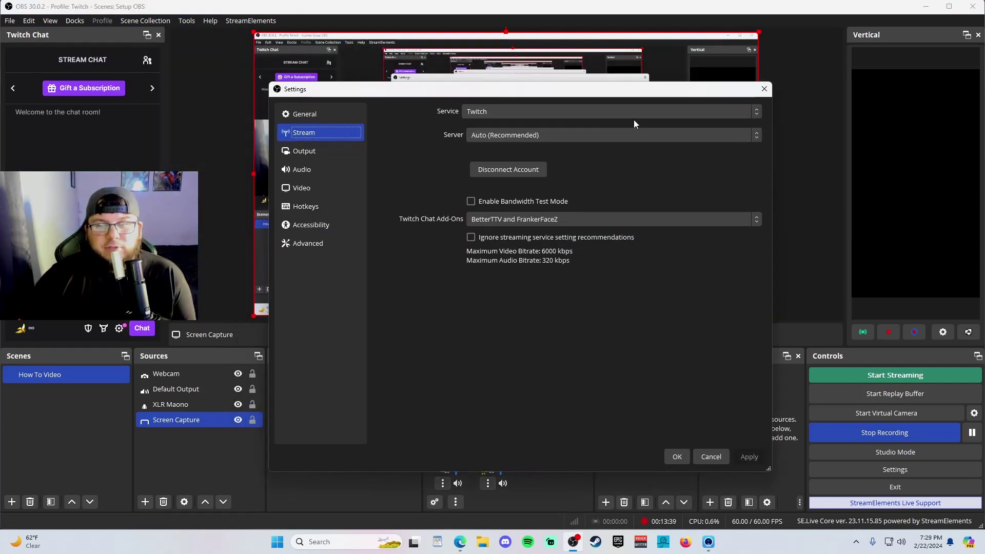
pyautogui.click(764, 89)
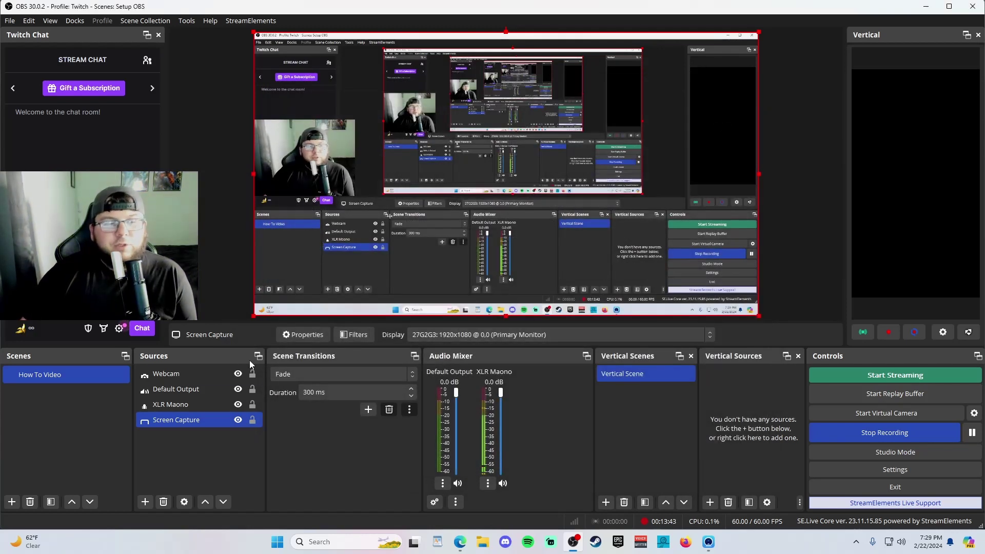
# Check the device or display assigned to the Default Output, XLR Maono and Screen Capture sources in turn
pyautogui.click(177, 389)
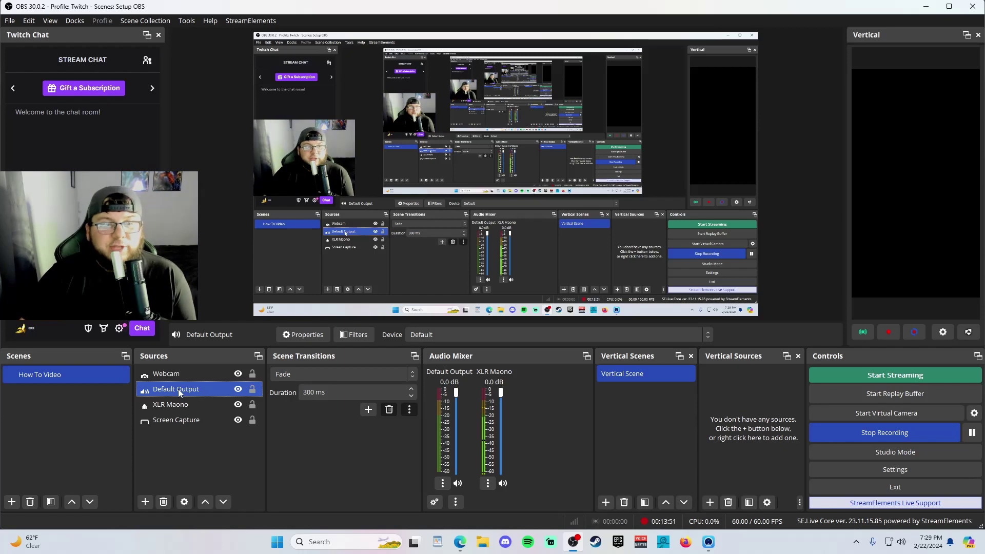
pyautogui.click(206, 404)
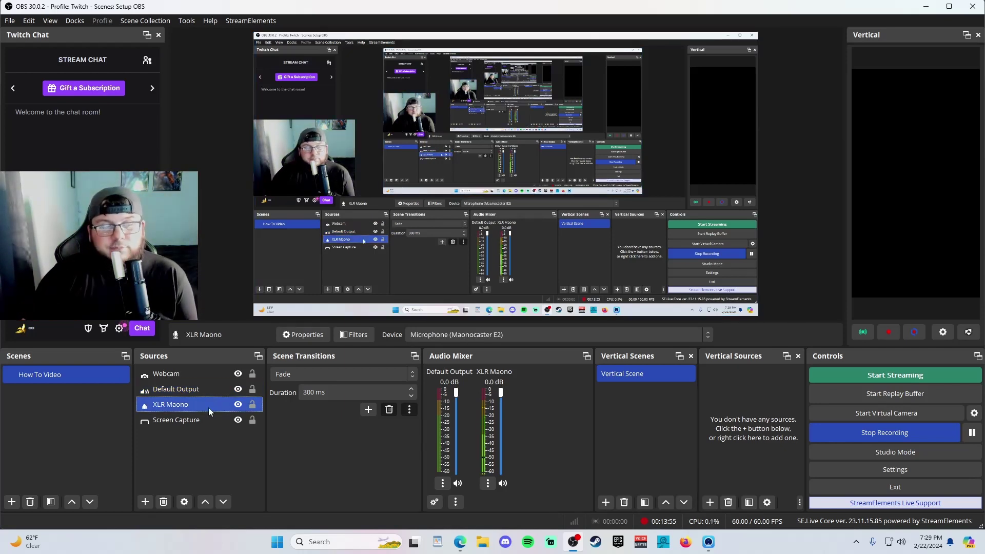
pyautogui.click(187, 420)
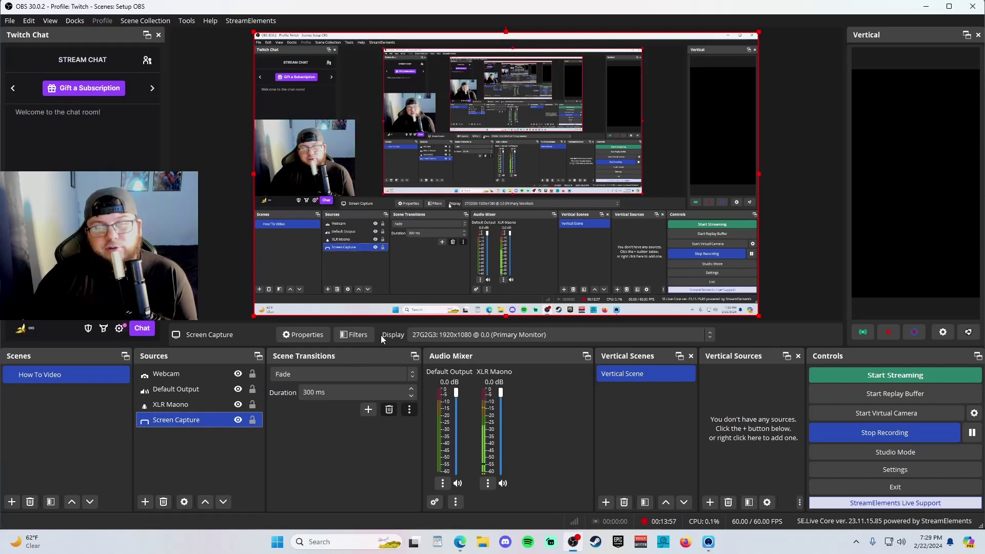